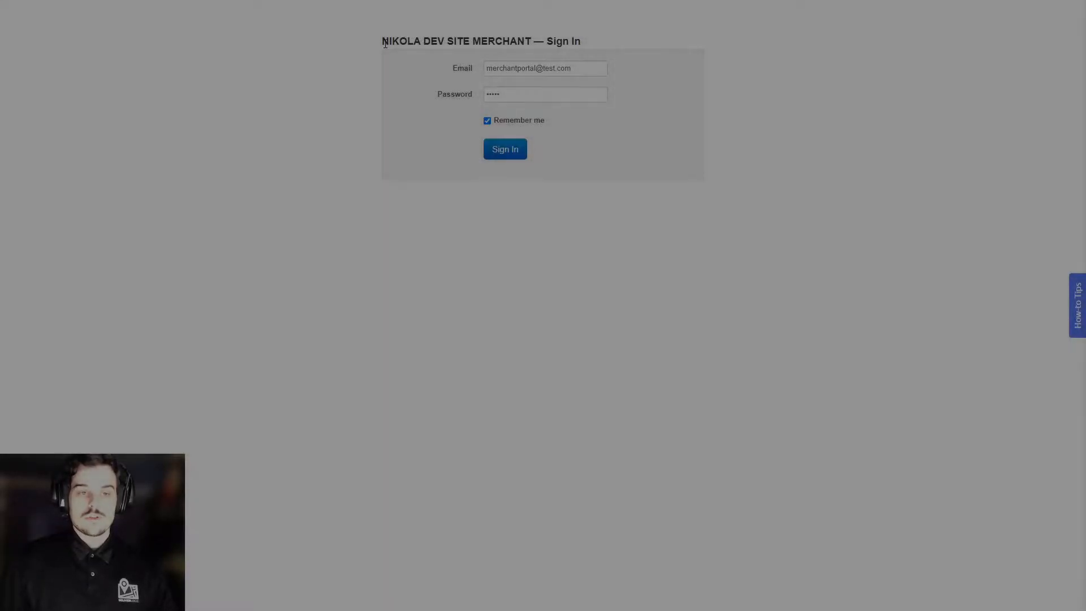
Sign in to the NIKOLA DEV SITE MERCHANT page with the credentials already filled in
left_click_drag(383, 44, 465, 41)
left_click(352, 36)
left_click_drag(379, 42, 534, 40)
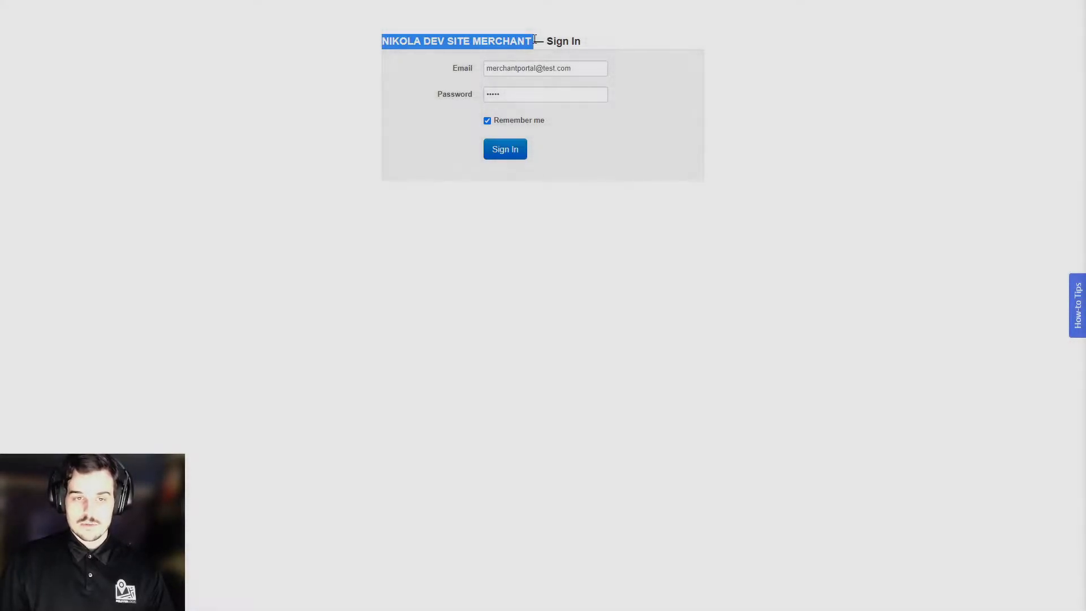
left_click(532, 42)
left_click(499, 157)
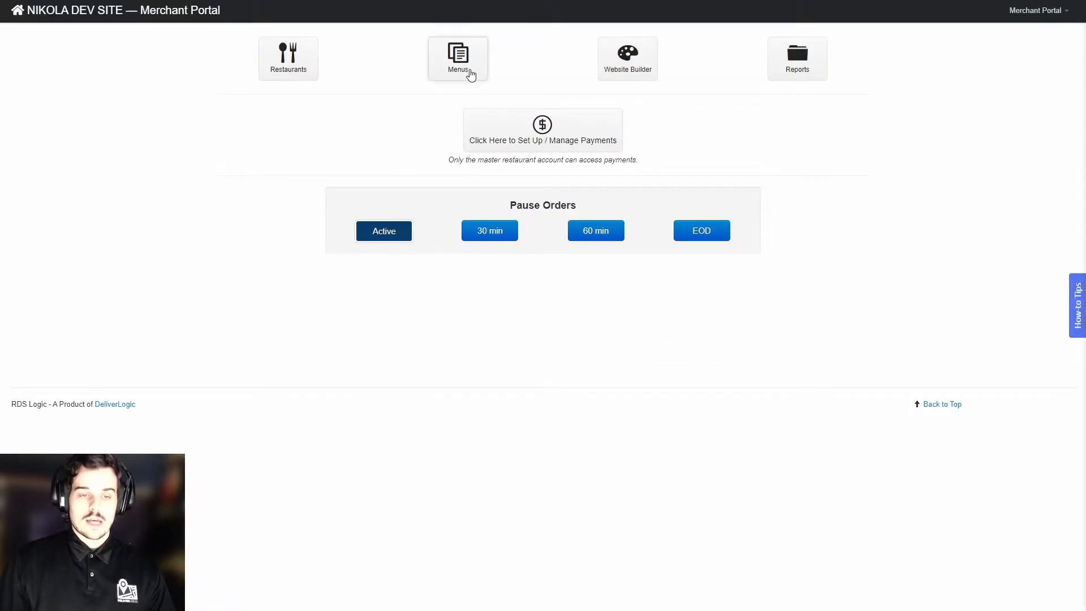
Go to menu management and load the menu "The Real Tex-Mex House" for Test Location
left_click(470, 75)
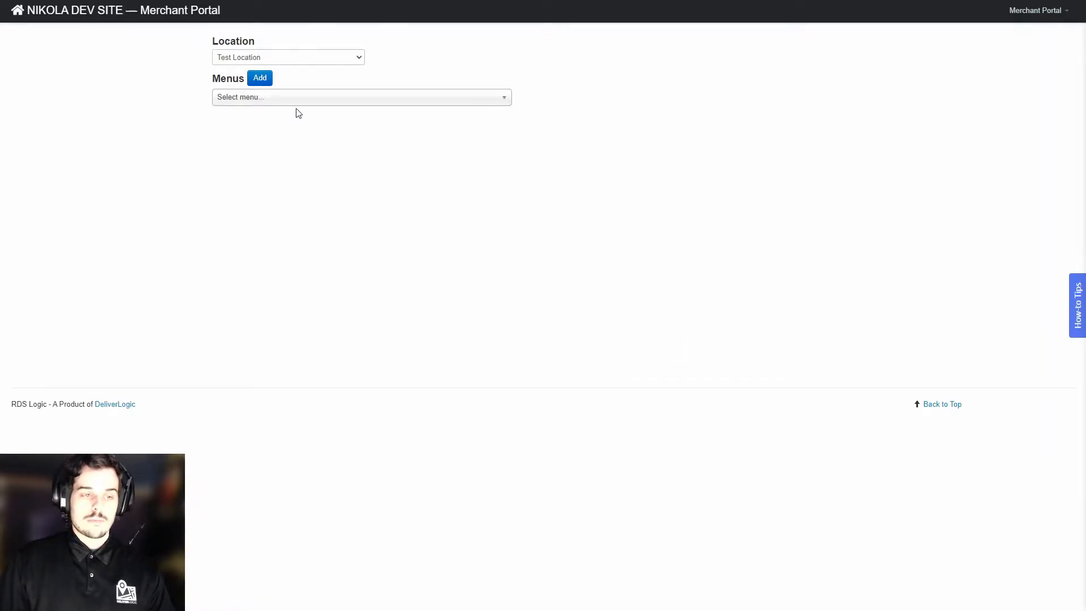
left_click(290, 56)
left_click(267, 79)
left_click(279, 97)
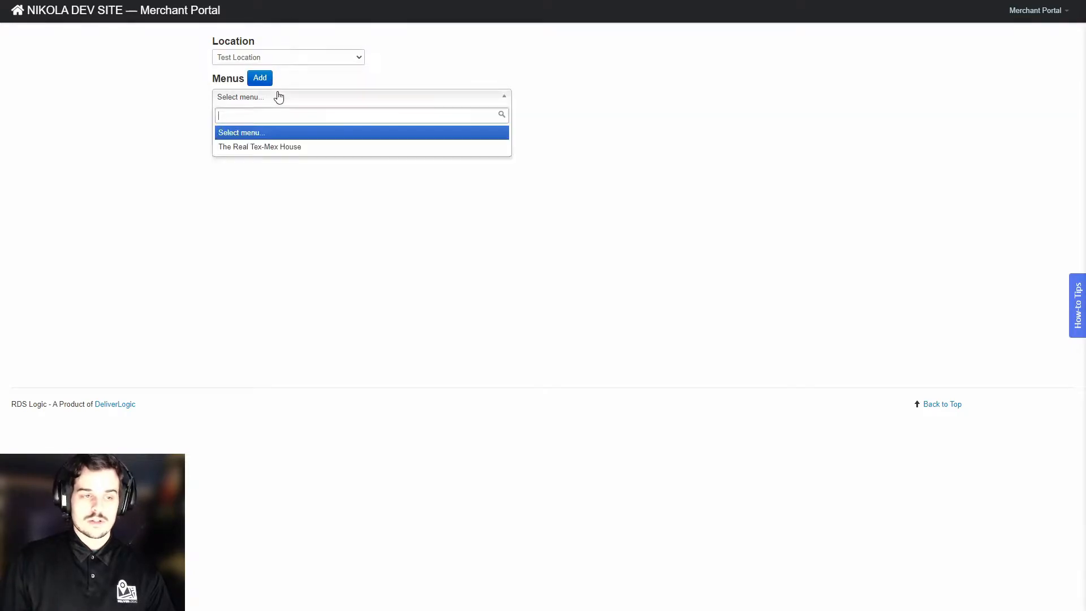
left_click(275, 148)
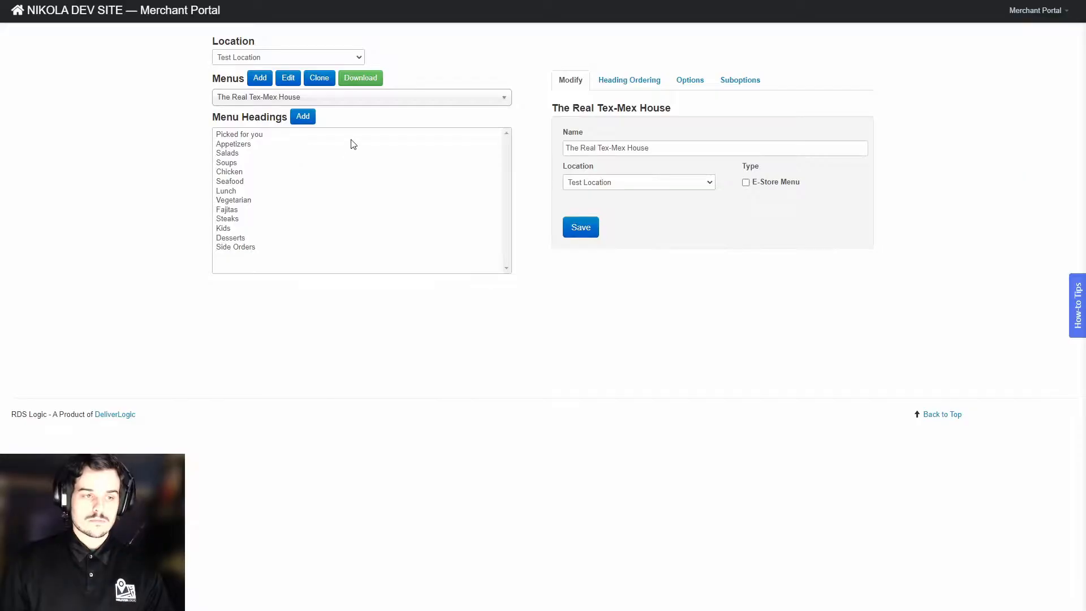
Open the Nachos Santa Fe item under the Appetizers heading for modification
mouse_move(204, 124)
left_mouse_down()
mouse_move(218, 118)
mouse_move(197, 119)
left_mouse_up()
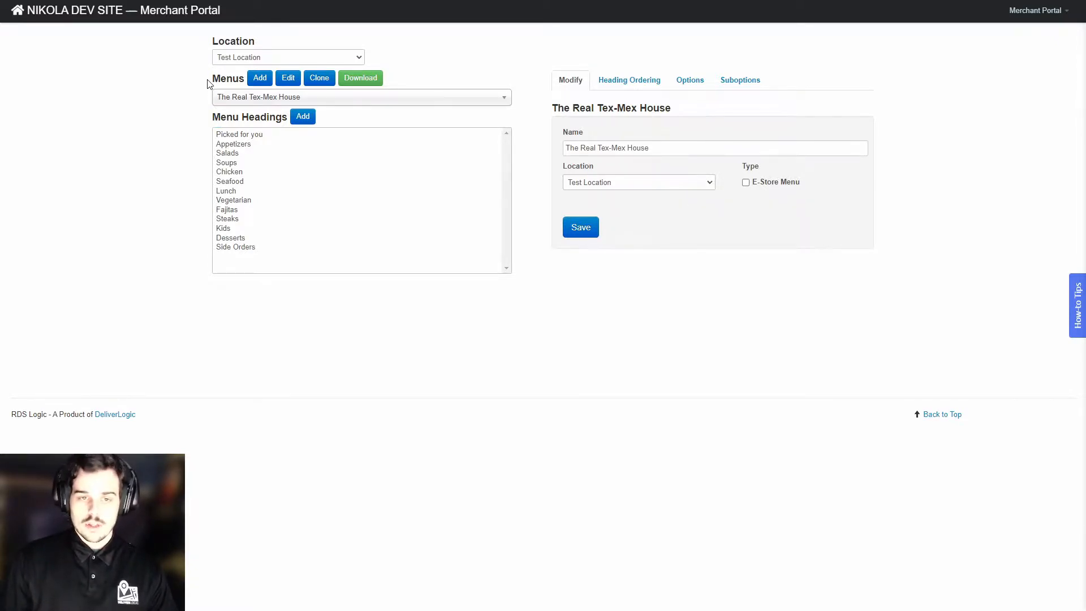
left_click(256, 145)
left_click(253, 324)
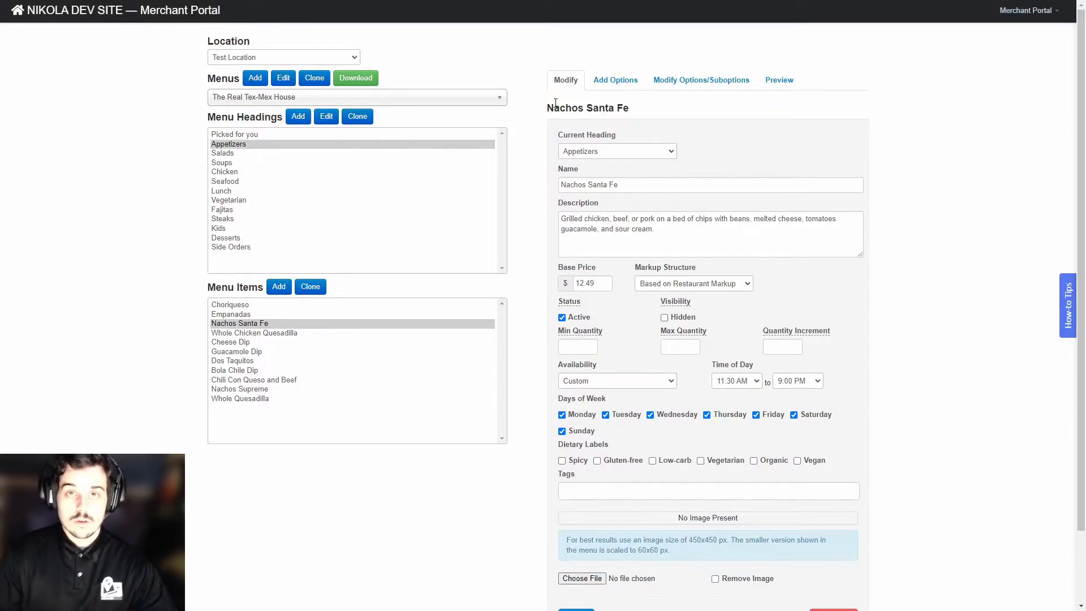
Examine the headings available for Nachos Santa Fe and its base price without changing them
left_click(617, 153)
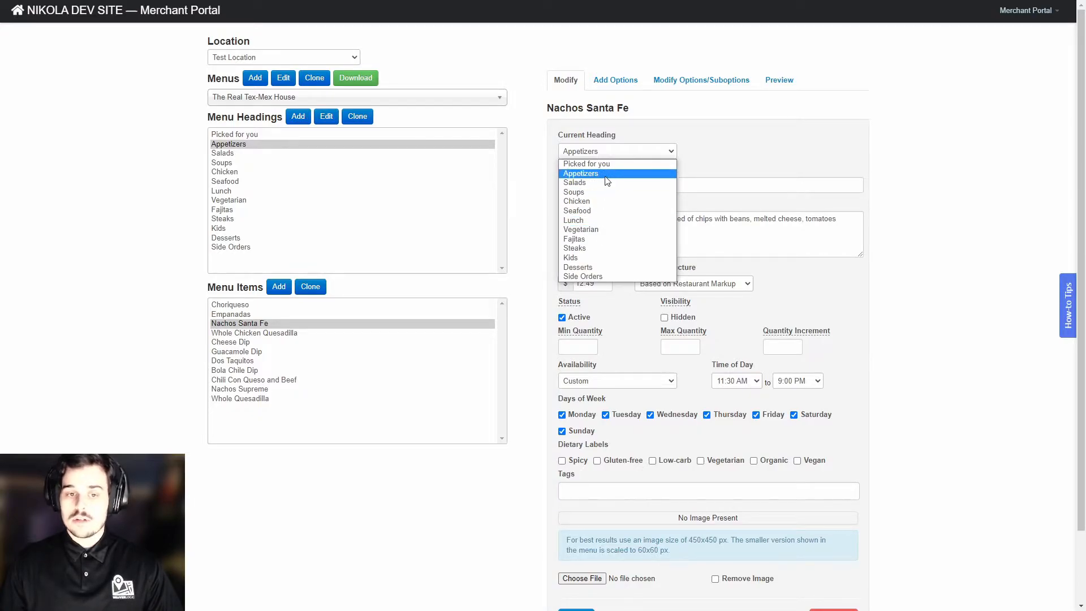
left_click(659, 135)
left_click(623, 151)
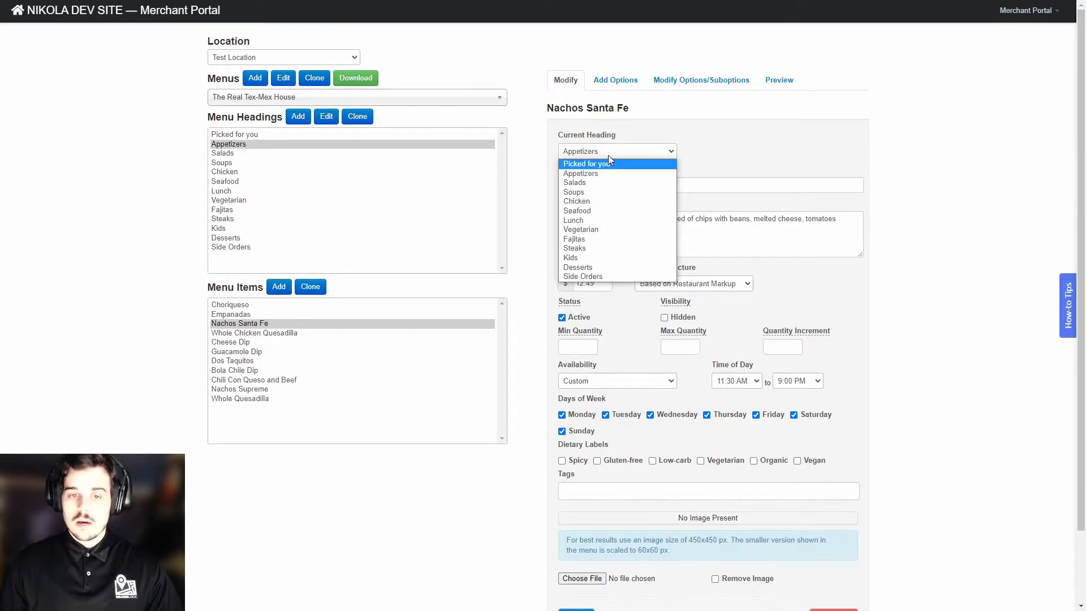
left_click(608, 153)
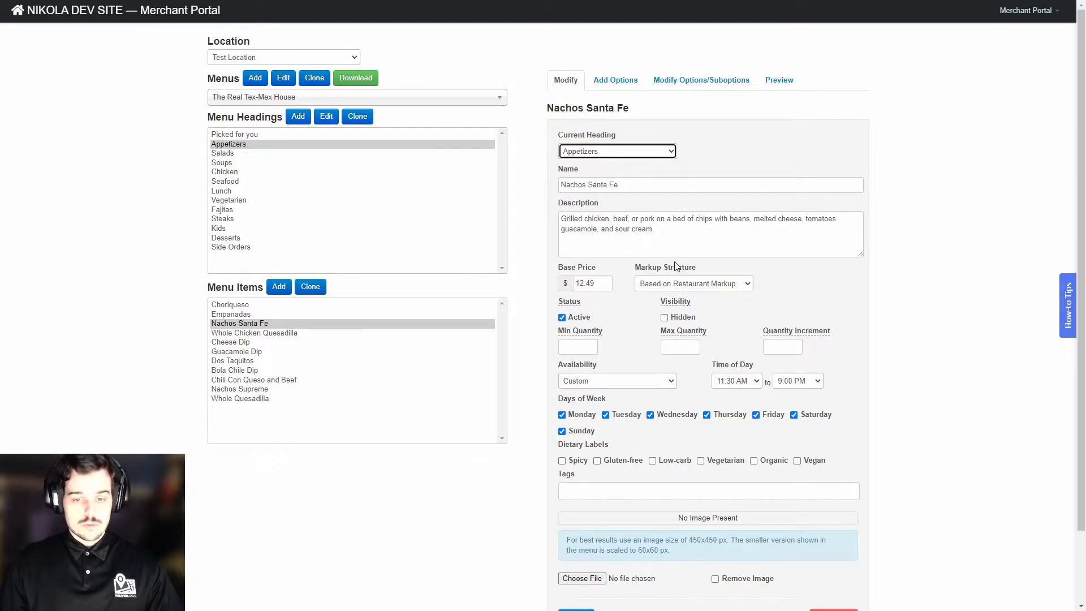
left_click_drag(596, 287, 575, 283)
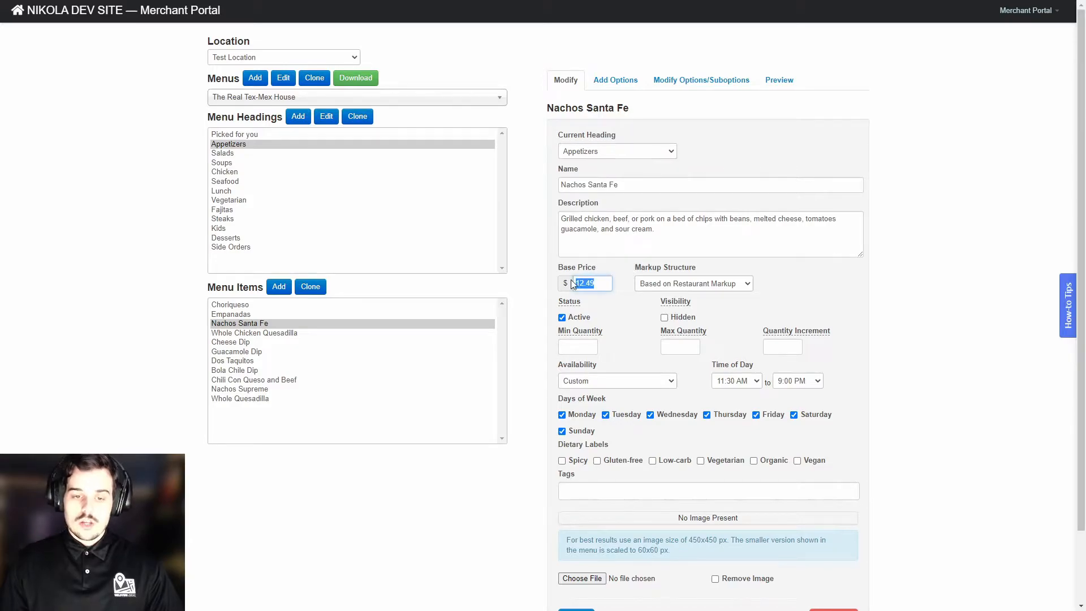
left_click(608, 283)
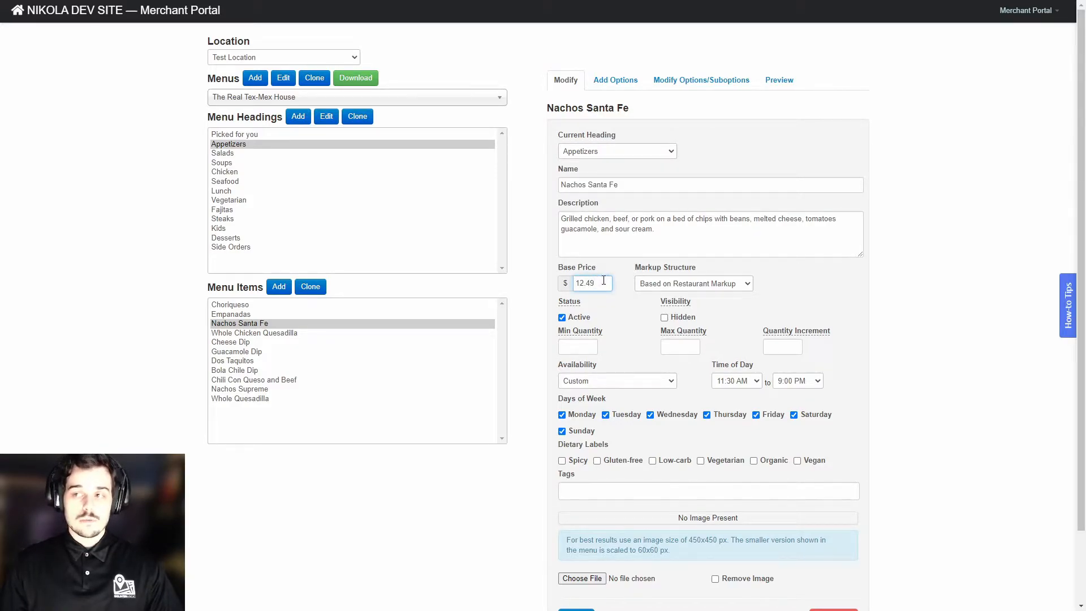
Try the Specify Price markup structure on Nachos Santa Fe, and return it to Based on Restaurant Markup
left_click(644, 282)
left_click(648, 300)
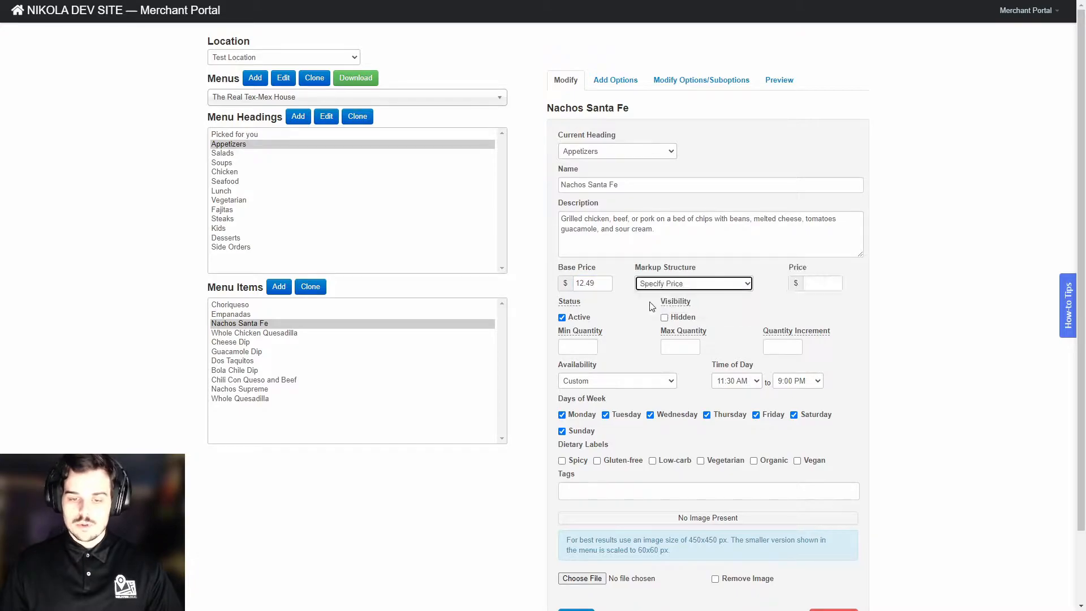
left_click(701, 282)
left_click(675, 294)
Toggle the item's Active status off and on, and try the Hidden option with its available-date calendar before unhiding the item
mouse_move(670, 304)
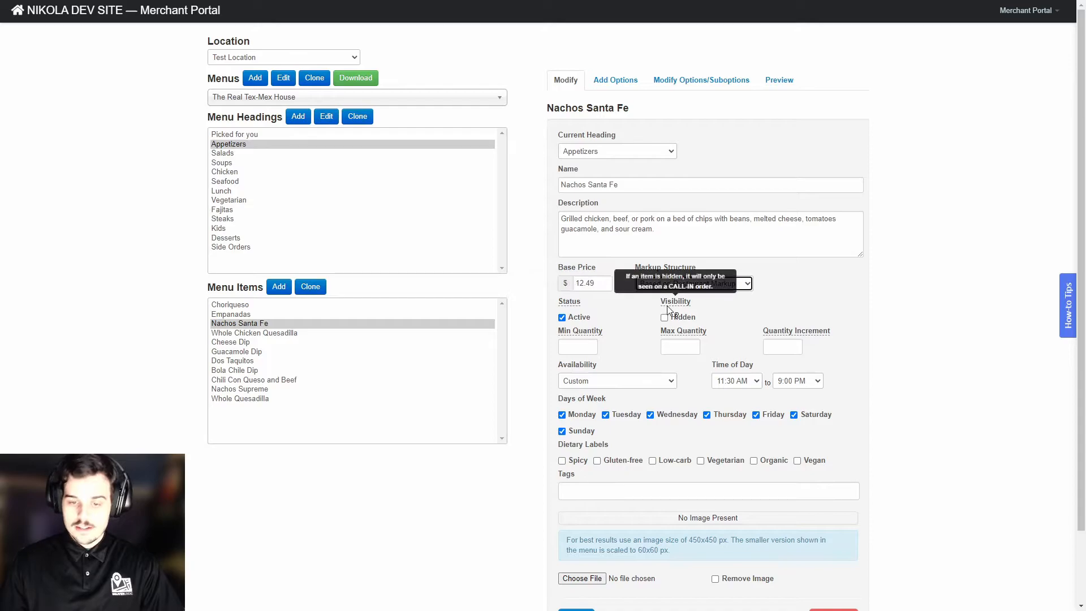
left_click(580, 318)
left_click(580, 319)
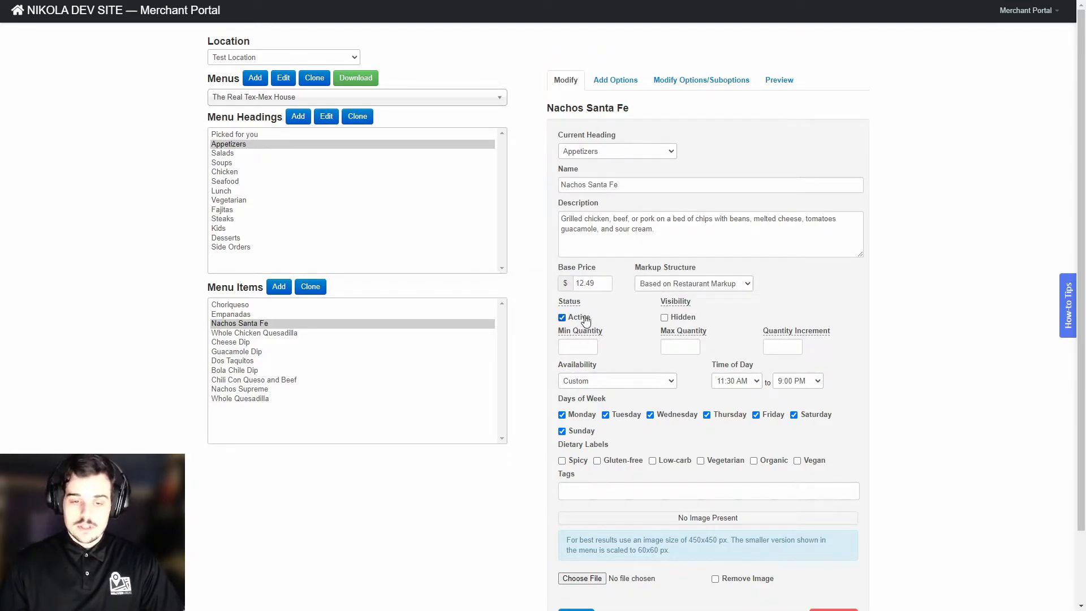
left_click(665, 318)
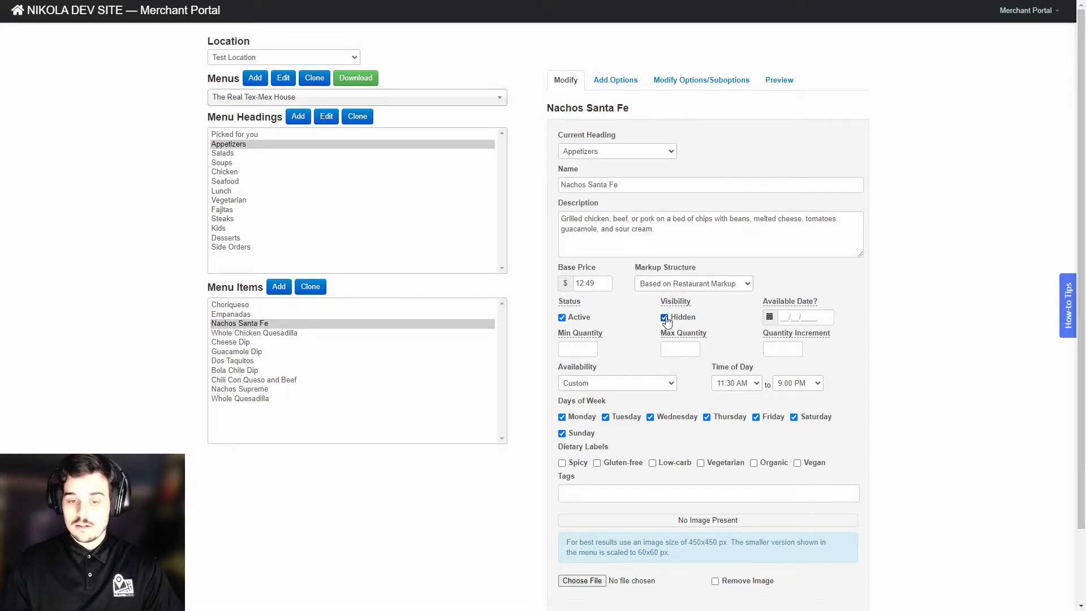
left_click(778, 320)
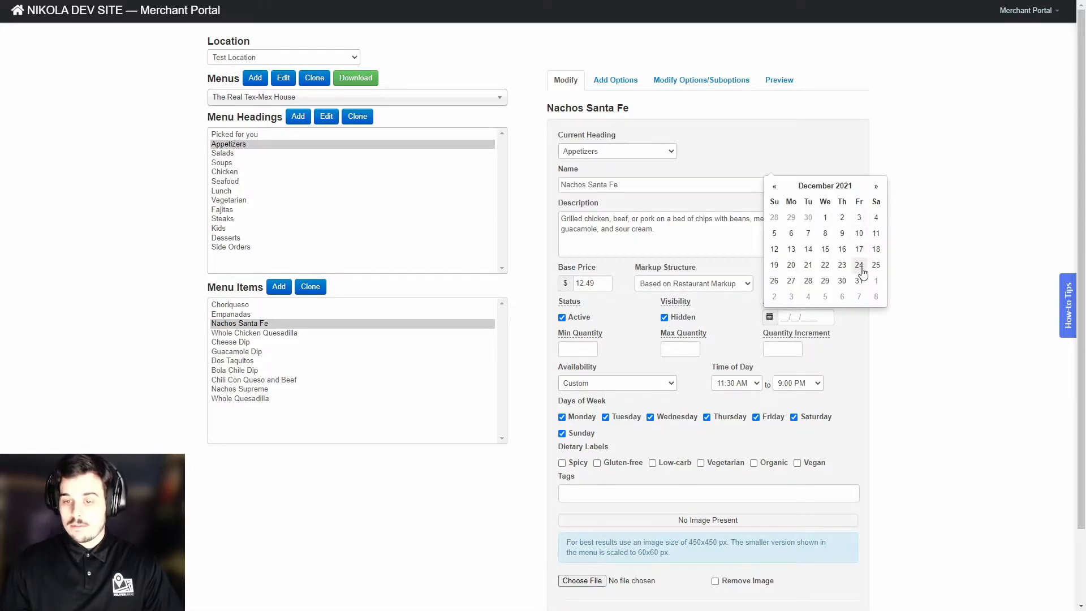
left_click(732, 313)
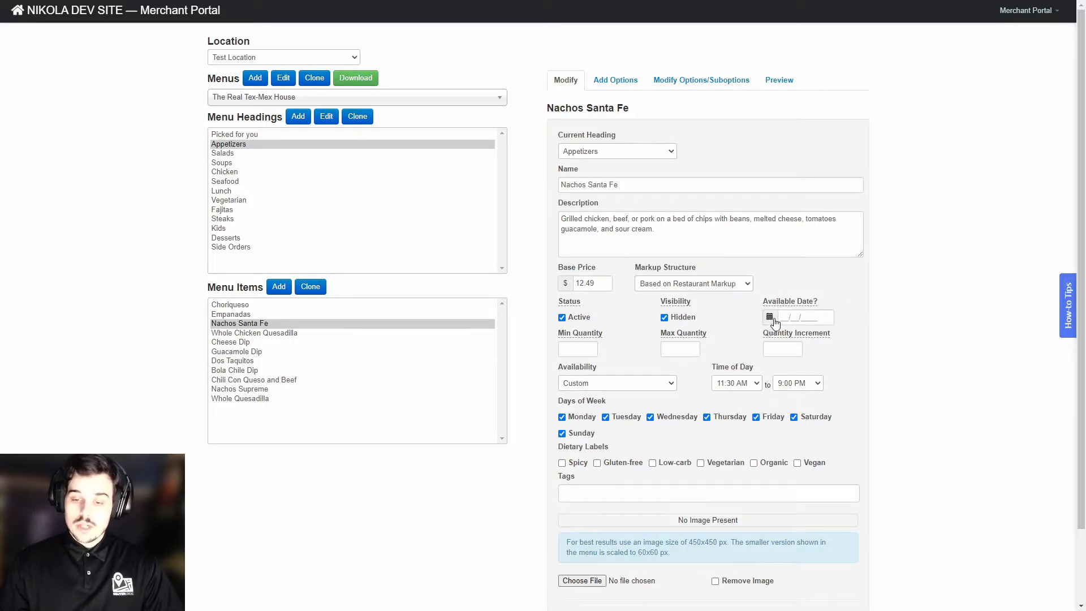
left_click(665, 317)
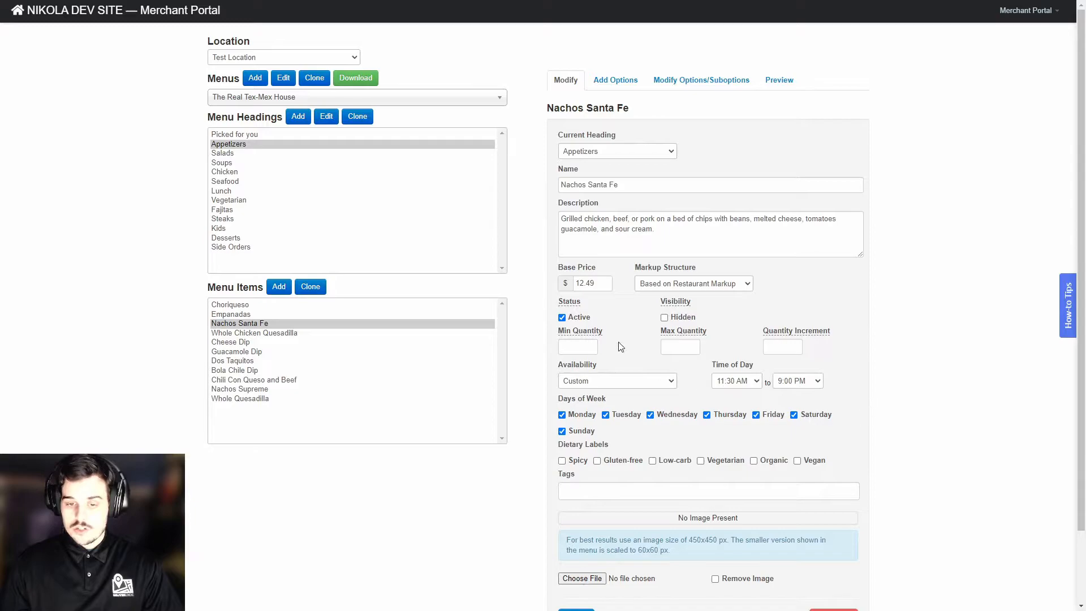
Check the quantity field explanations and set the minimum quantity to 6, the maximum to 36 and the increment to 6
mouse_move(668, 306)
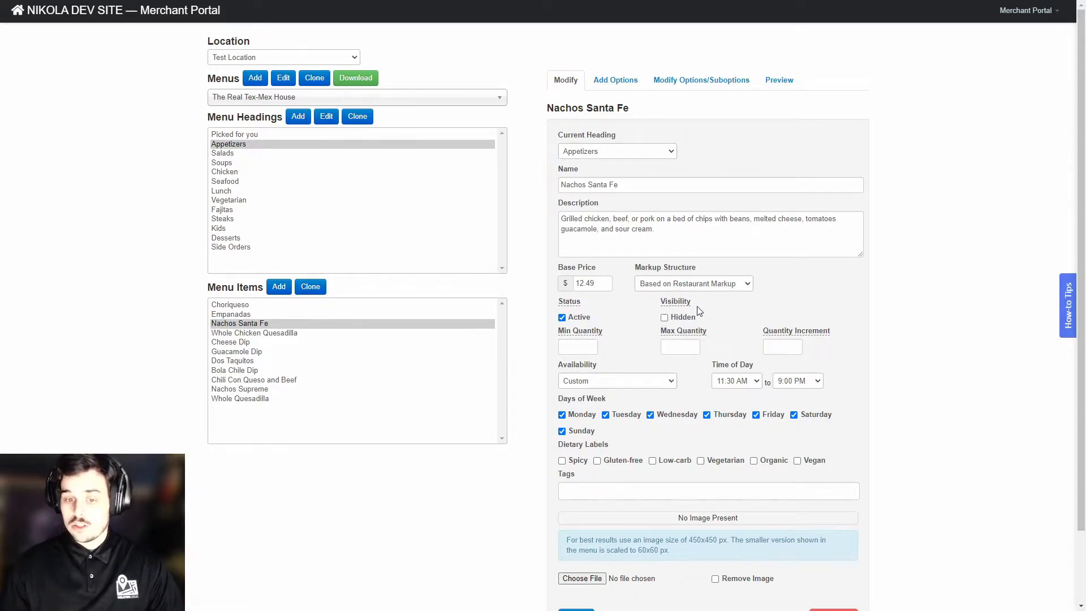
mouse_move(591, 336)
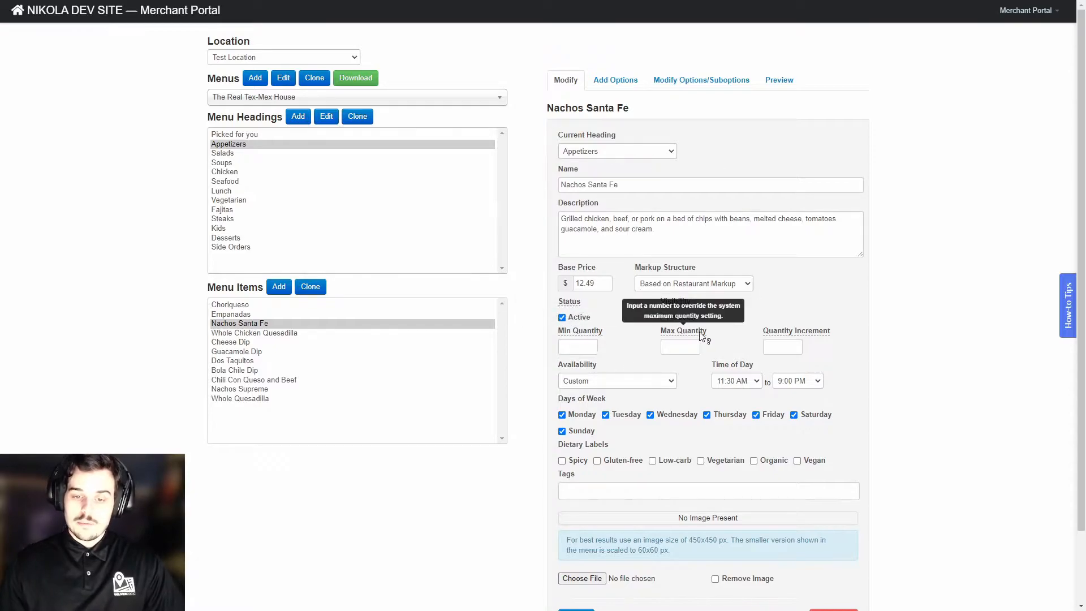
mouse_move(783, 335)
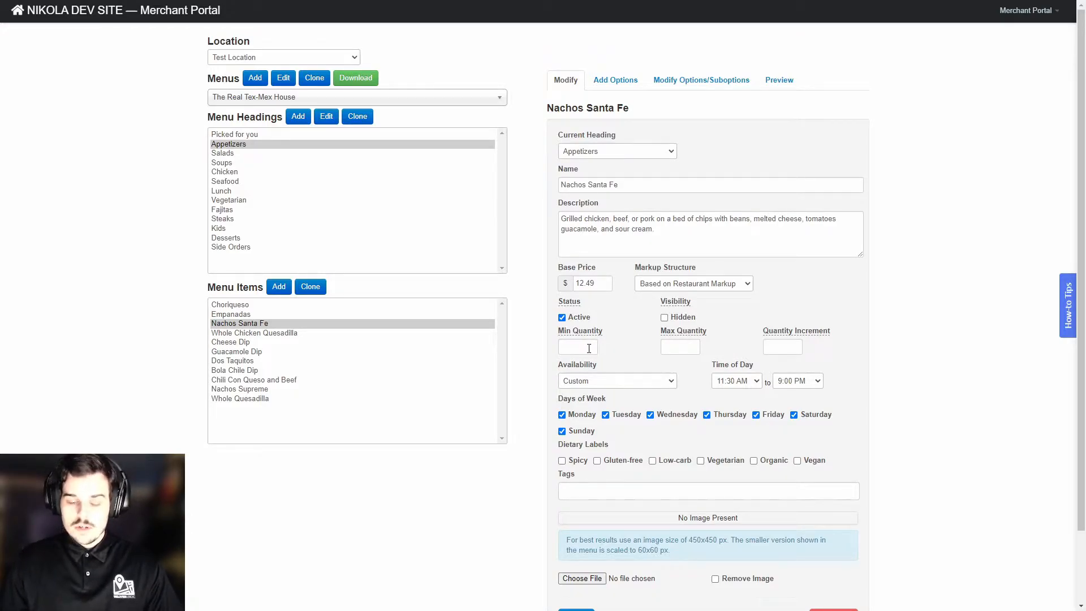
left_click(588, 349)
type("6")
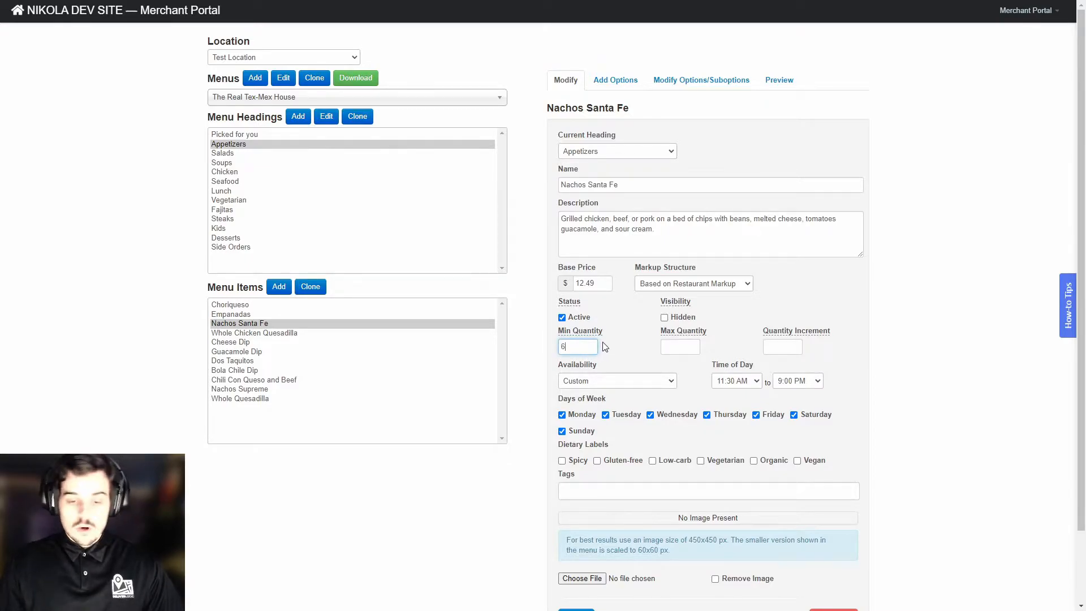
left_click(689, 344)
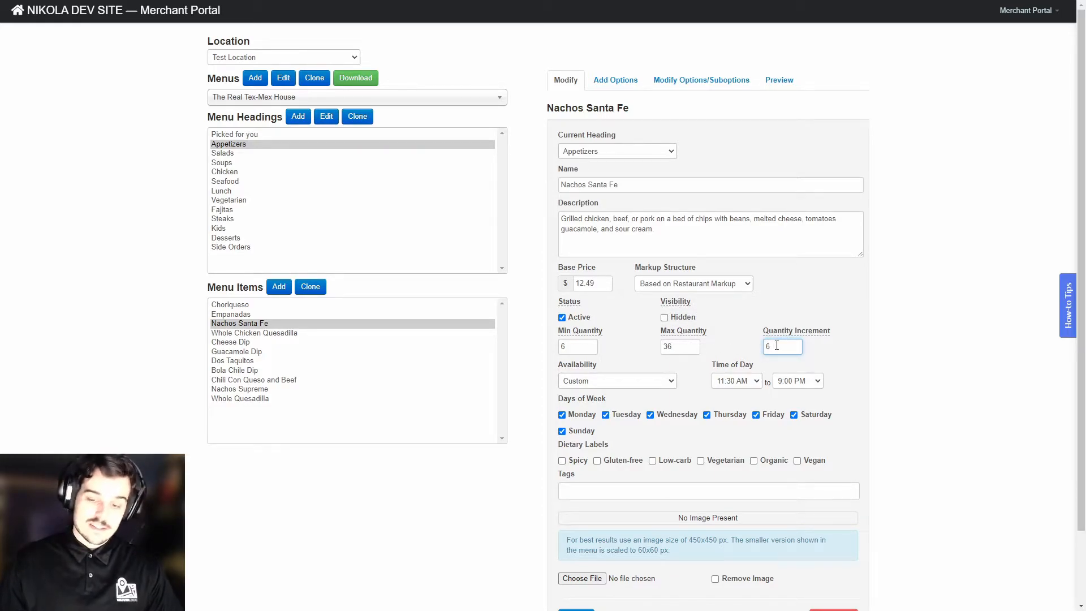
Clear the minimum quantity, maximum quantity and quantity increment of Nachos Santa Fe
key("BackSpace")
left_click_drag(776, 345, 519, 351)
key("BackSpace")
key("BackSpace")
Set the availability of Nachos Santa Fe to All and look through the other meal-period choices
left_click(602, 384)
left_click(600, 394)
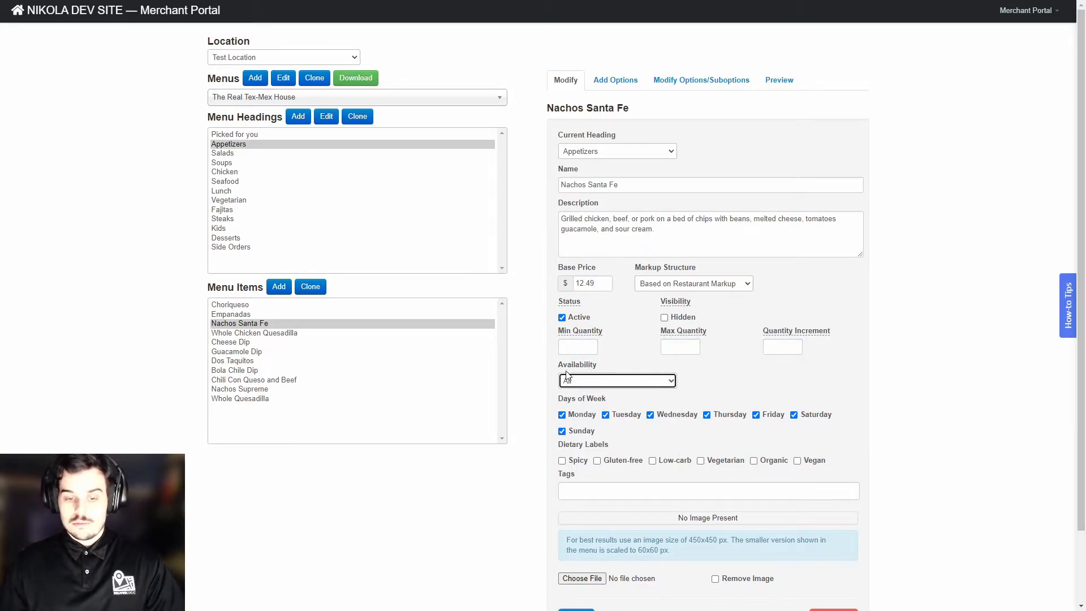
left_click(604, 383)
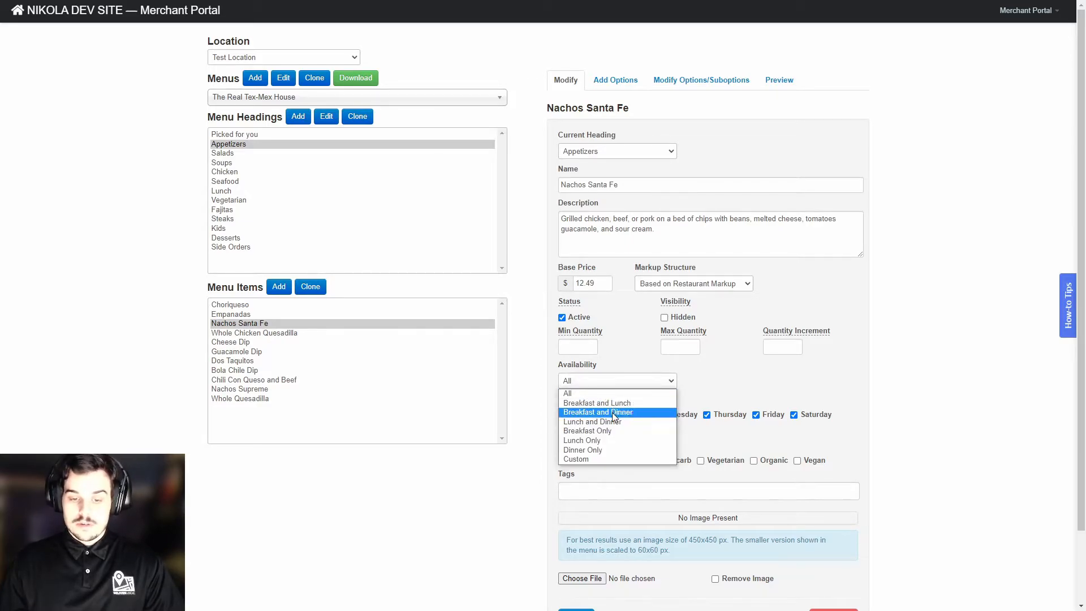
left_click(729, 380)
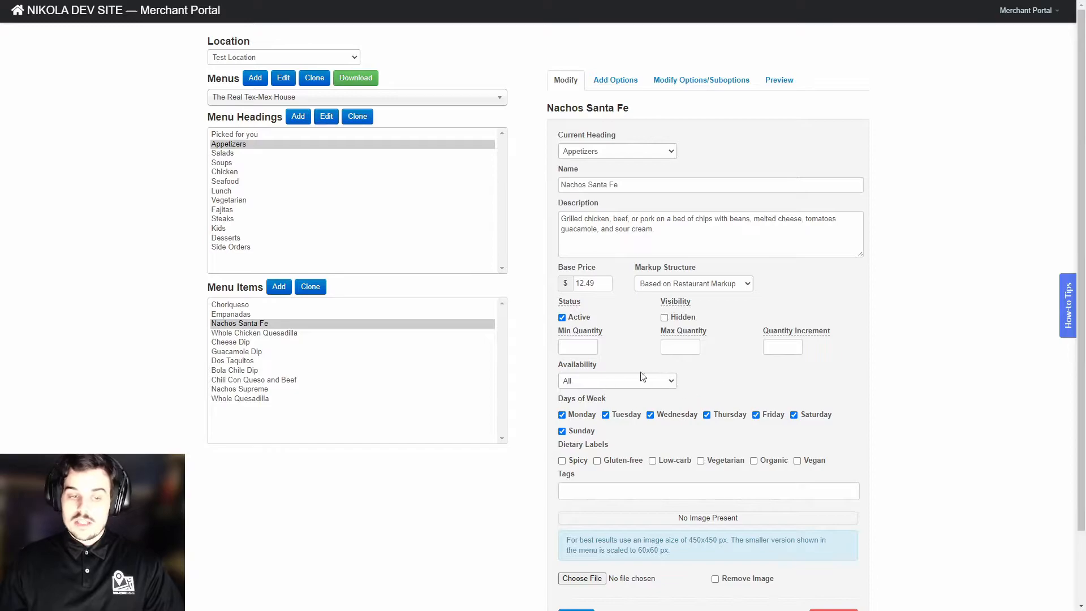
Examine the hours configured for The Real Tex-Mex House in its restaurant settings
left_click(97, 17)
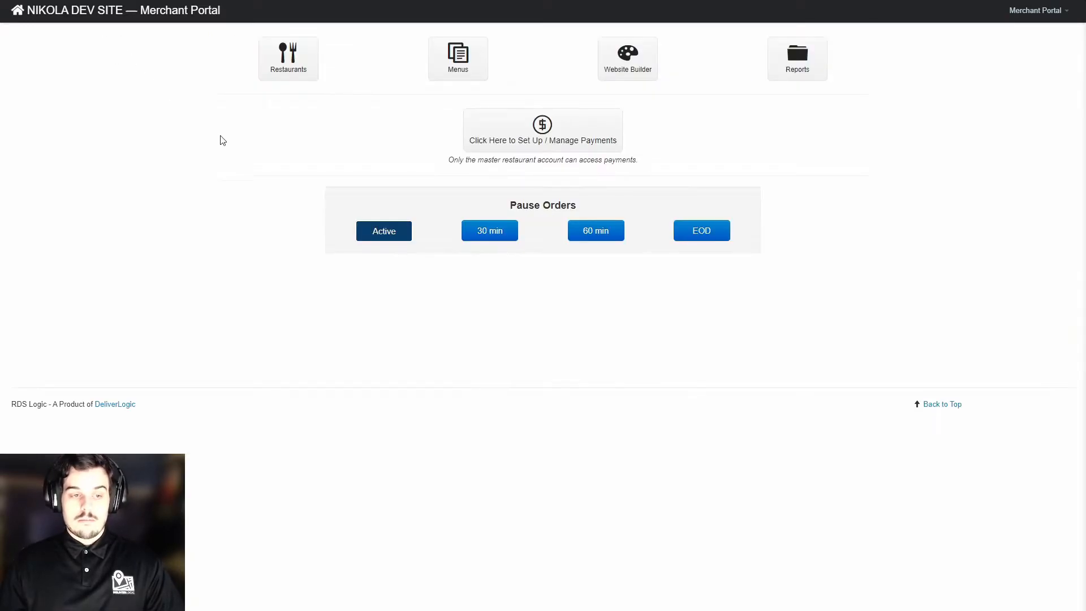
left_click(279, 76)
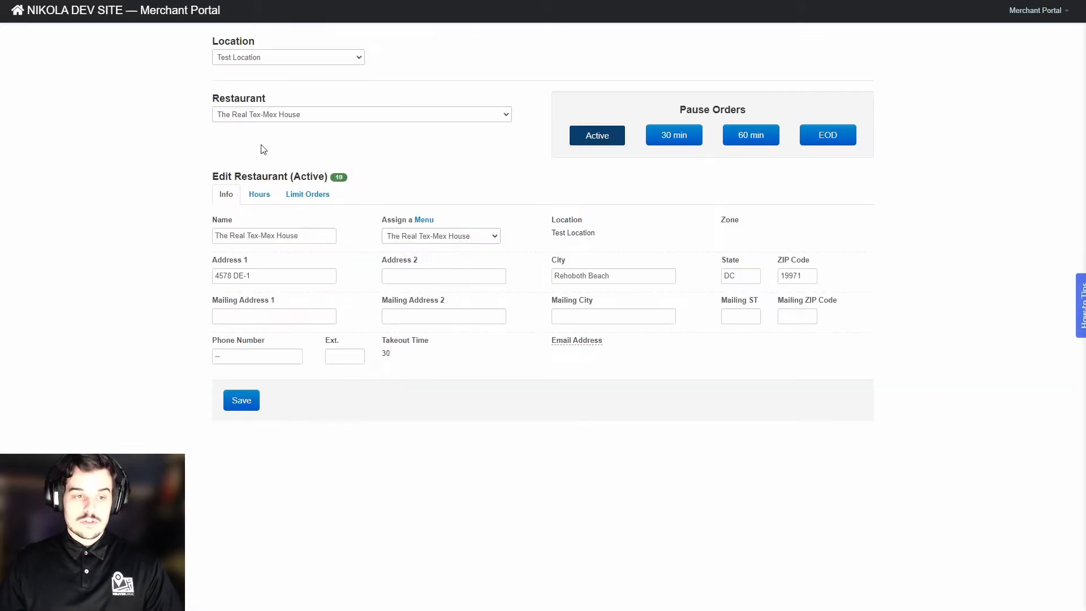
left_click(260, 195)
left_click_drag(283, 280, 335, 290)
left_click_drag(459, 284, 480, 283)
left_click_drag(286, 280, 317, 281)
left_click_drag(458, 283, 509, 284)
left_click_drag(630, 283, 680, 288)
left_click(680, 288)
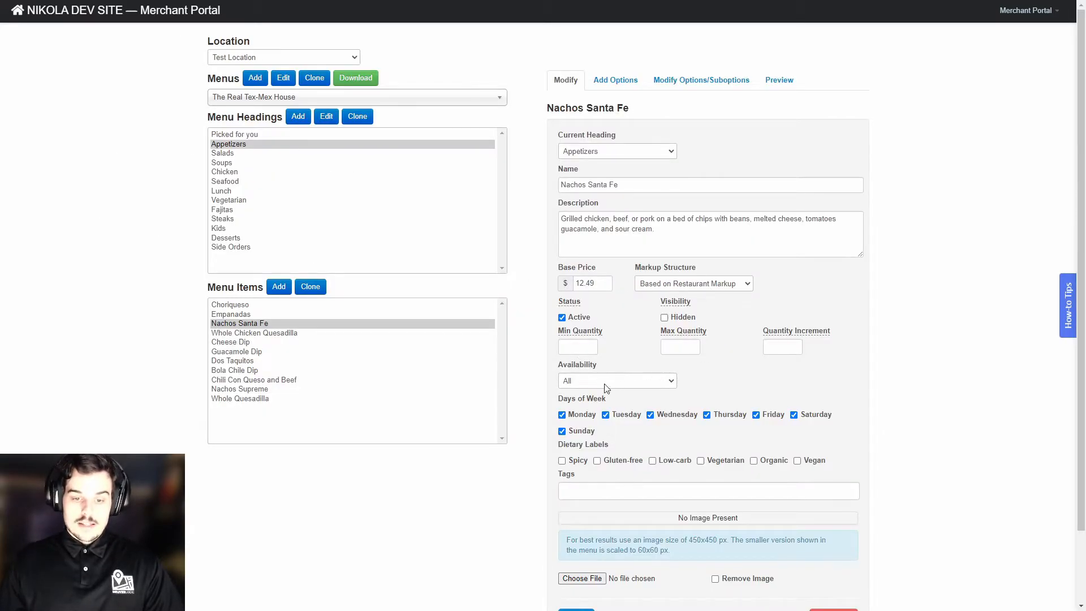
Set the availability of Nachos Santa Fe to Custom
left_click(598, 382)
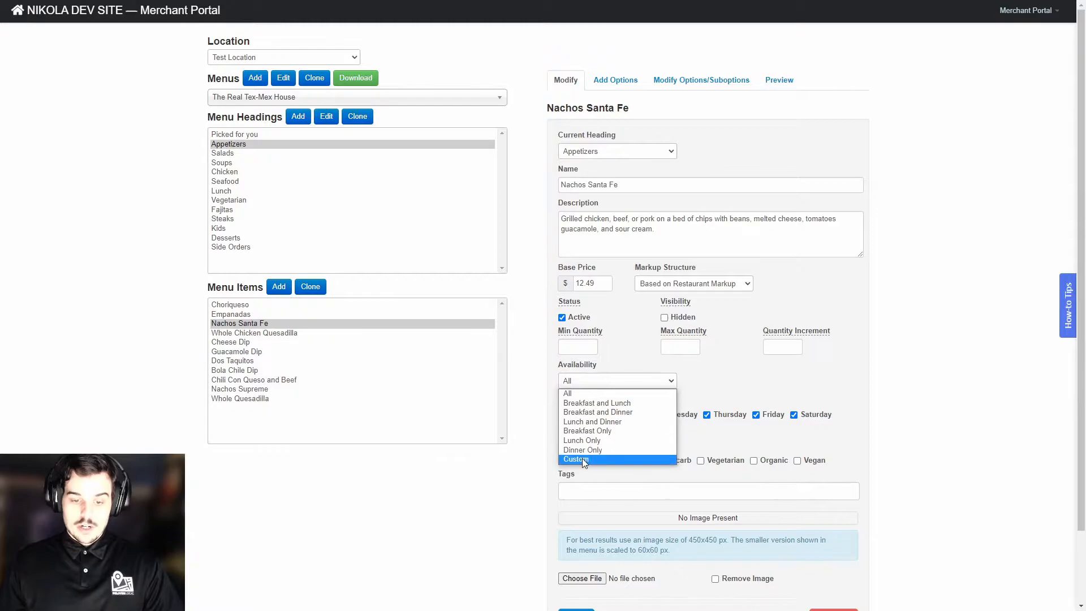
left_click(597, 459)
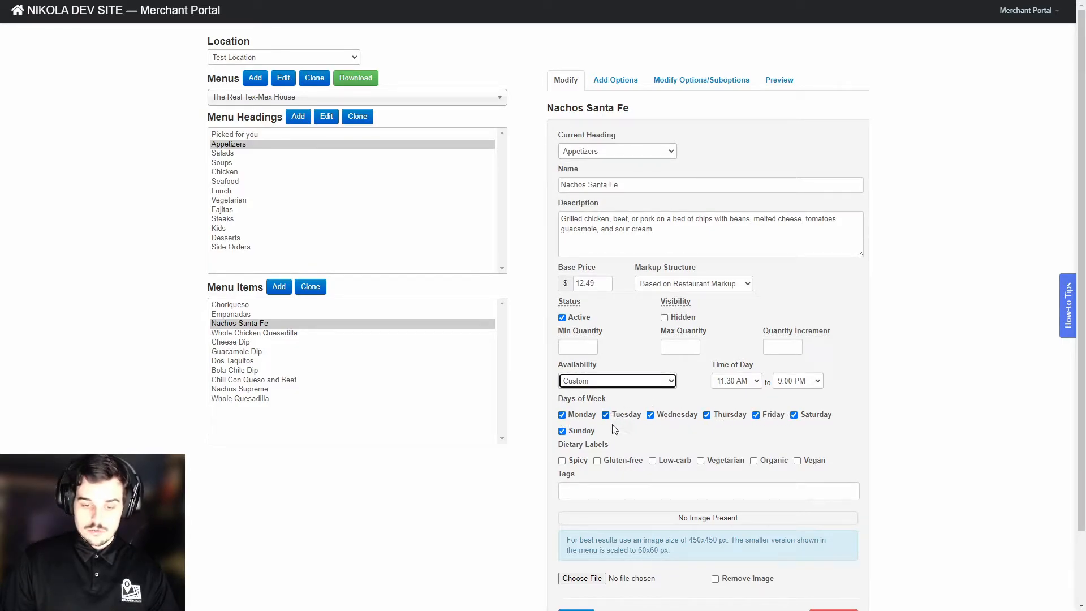
Try the Gluten-free and Vegan dietary labels on Nachos Santa Fe, and remove both again
left_click_drag(560, 446, 610, 446)
left_click(582, 450)
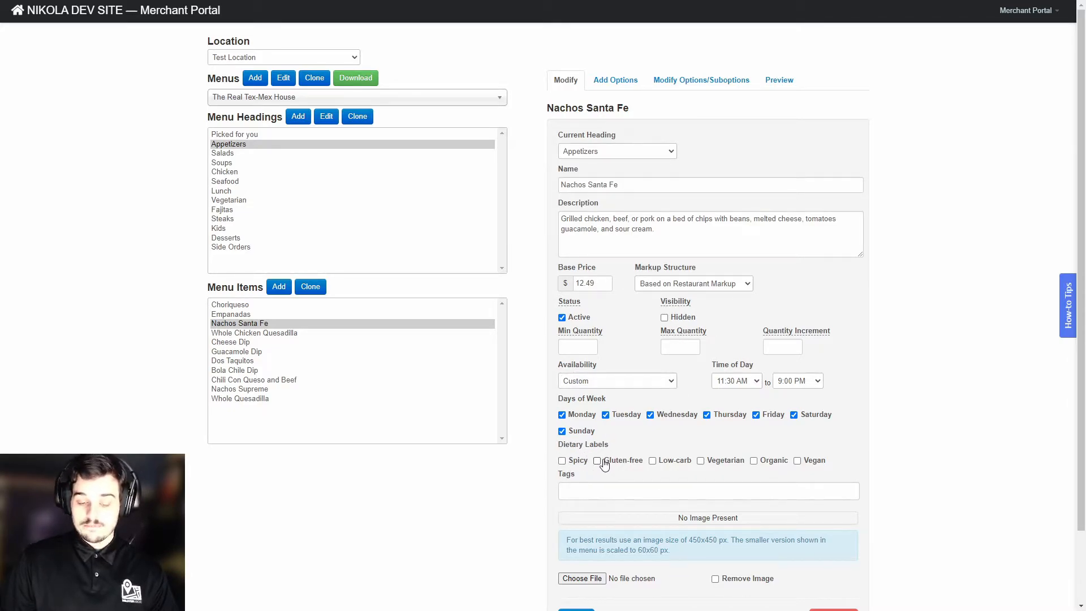
left_click(596, 461)
left_click(798, 461)
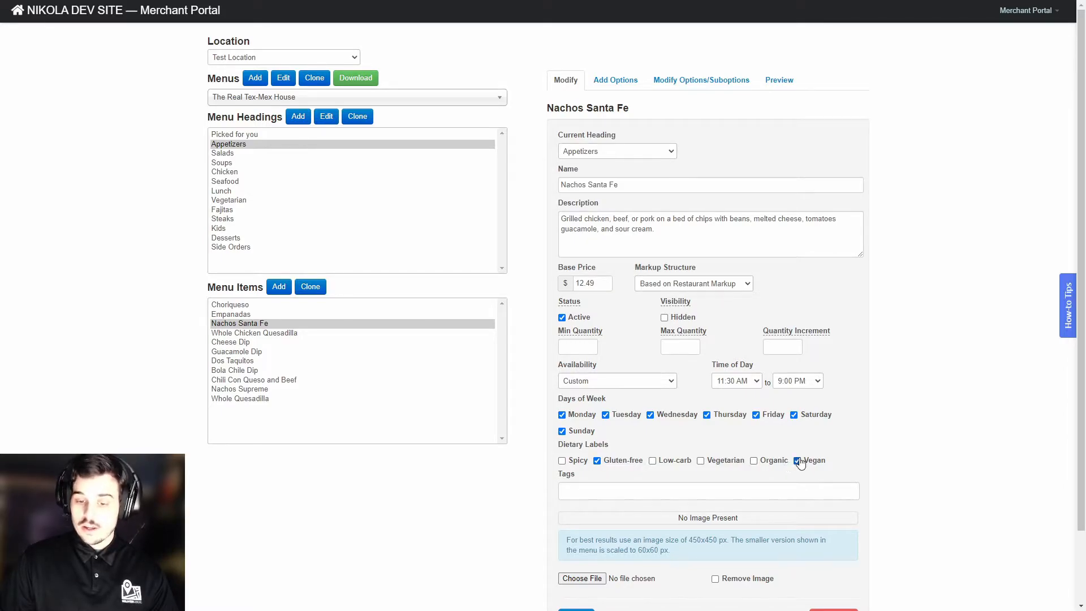
left_click(597, 461)
left_click(803, 461)
scroll(521, 437, "down", 2)
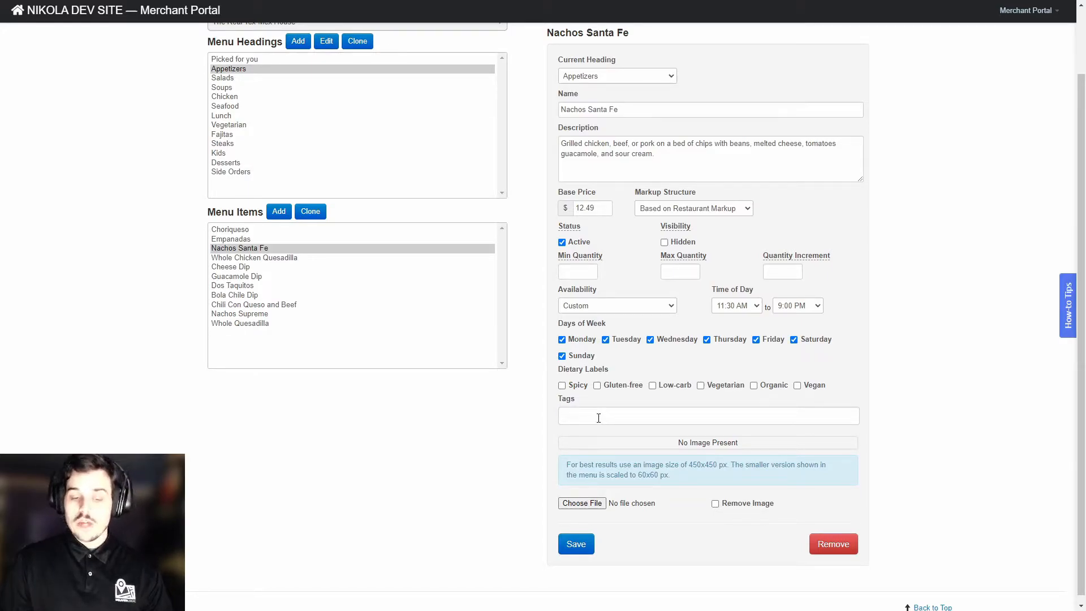
Examine the tags field and the recommended image sizes in the item settings of Nachos Santa Fe
left_click_drag(550, 399, 574, 401)
right_click(560, 399)
left_click(561, 400)
left_click(574, 400)
left_click_drag(678, 447, 762, 473)
left_click(743, 469)
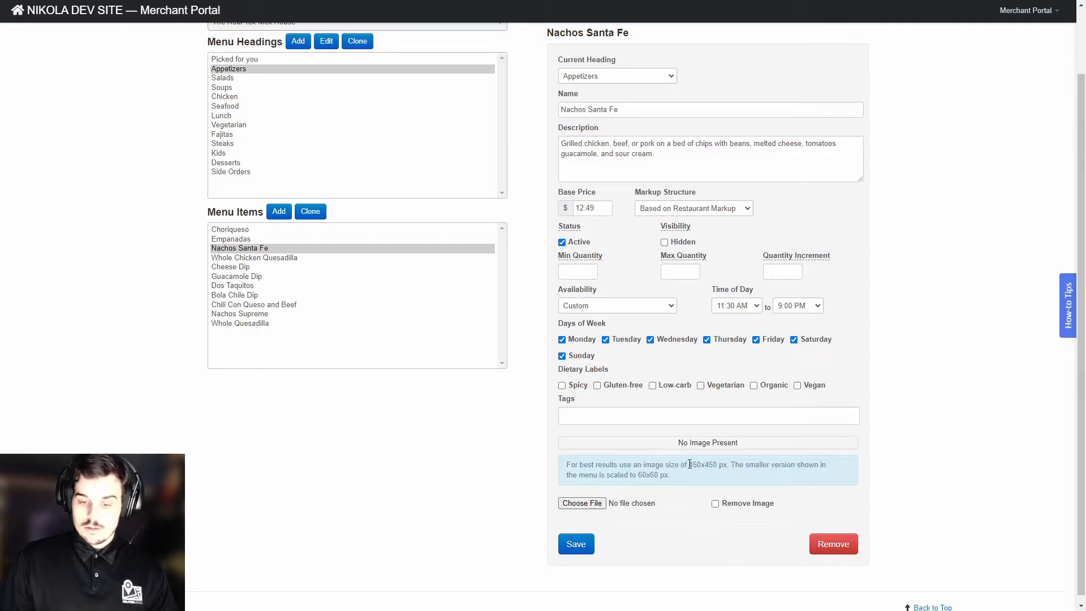
left_click_drag(690, 465, 728, 464)
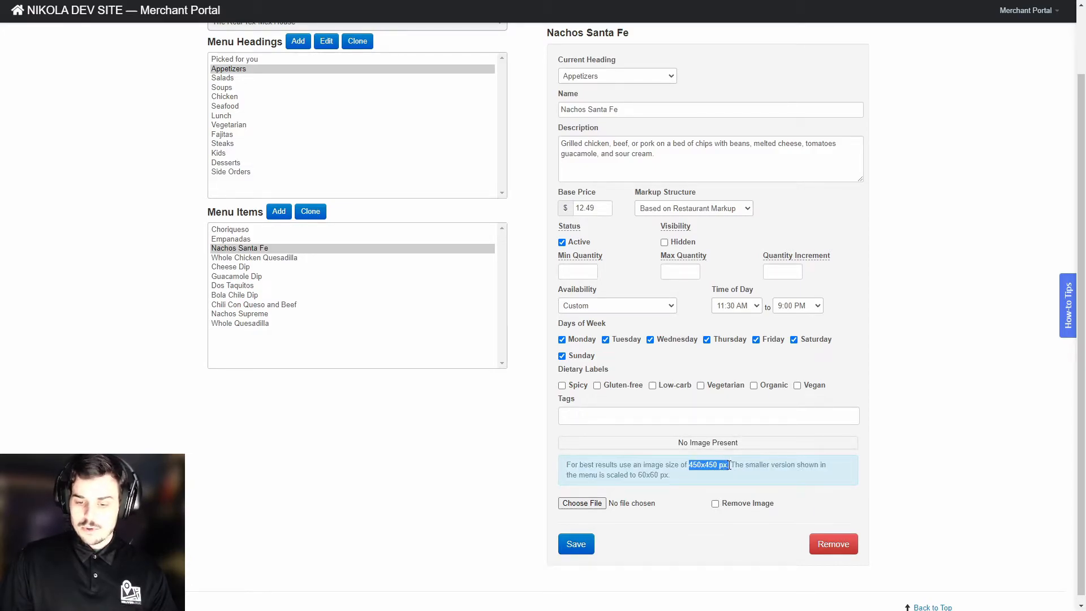
left_click(742, 471)
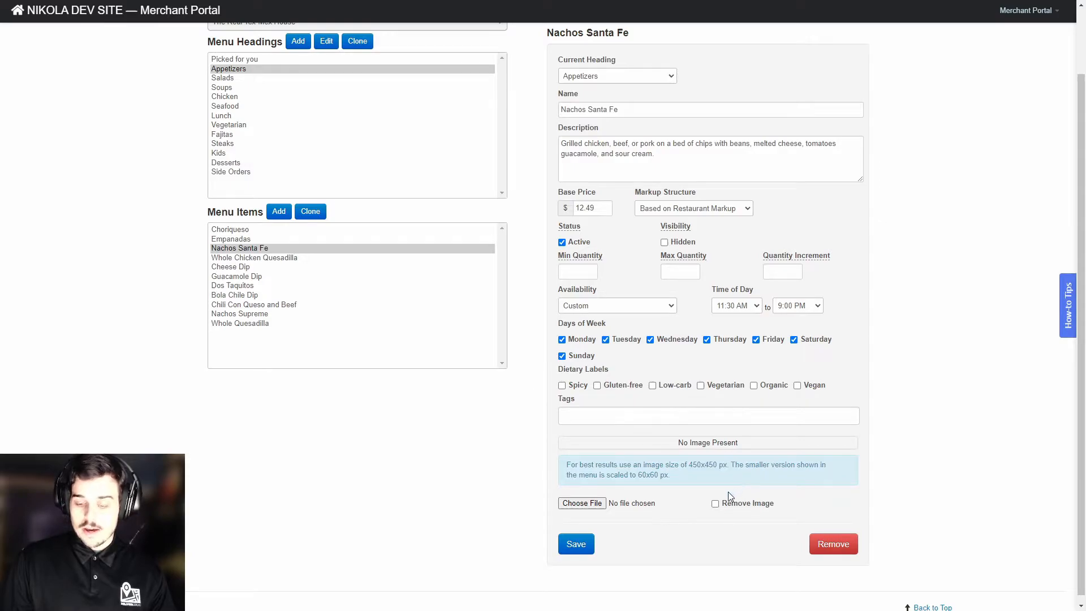
left_click(717, 503)
left_click_drag(689, 465, 768, 480)
left_click(730, 468)
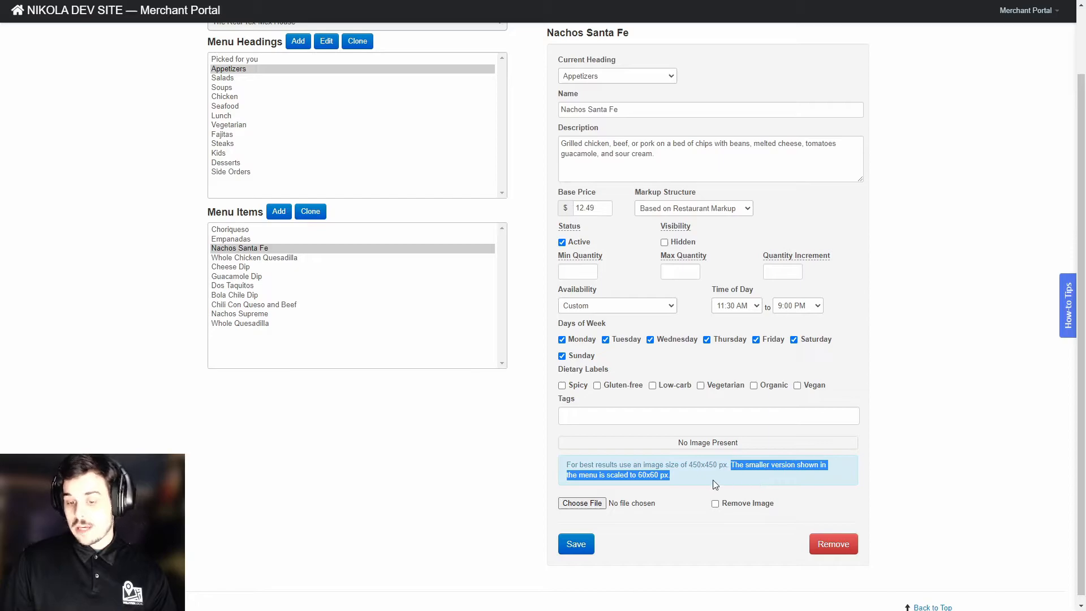
left_click(675, 474)
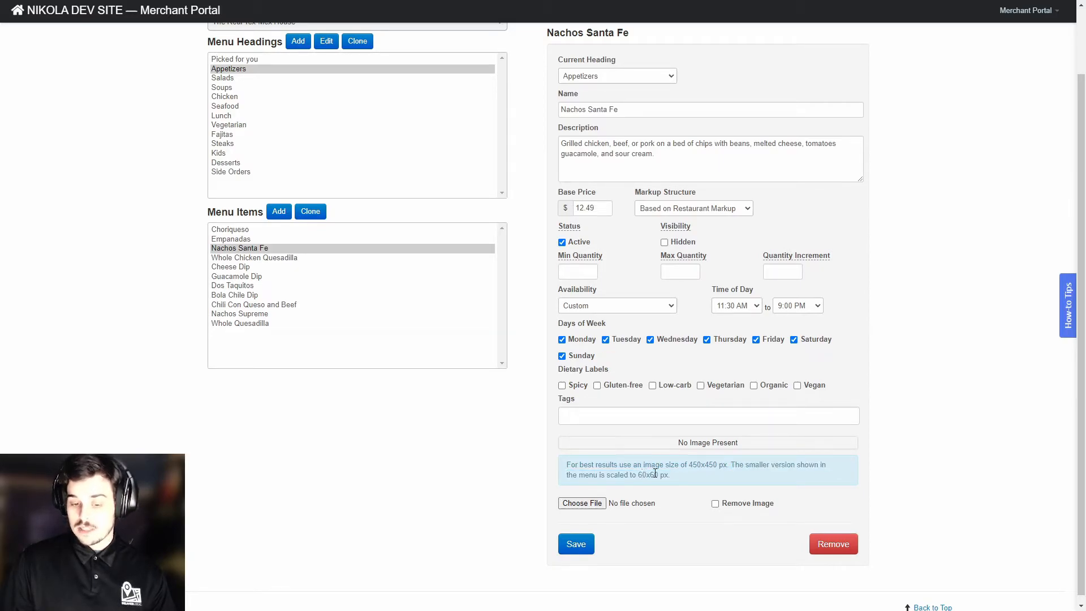
Take the Choose your protein option off Nachos Santa Fe, put it back above Modifiers Burrito, and save the current options
scroll(683, 488, "up", 2)
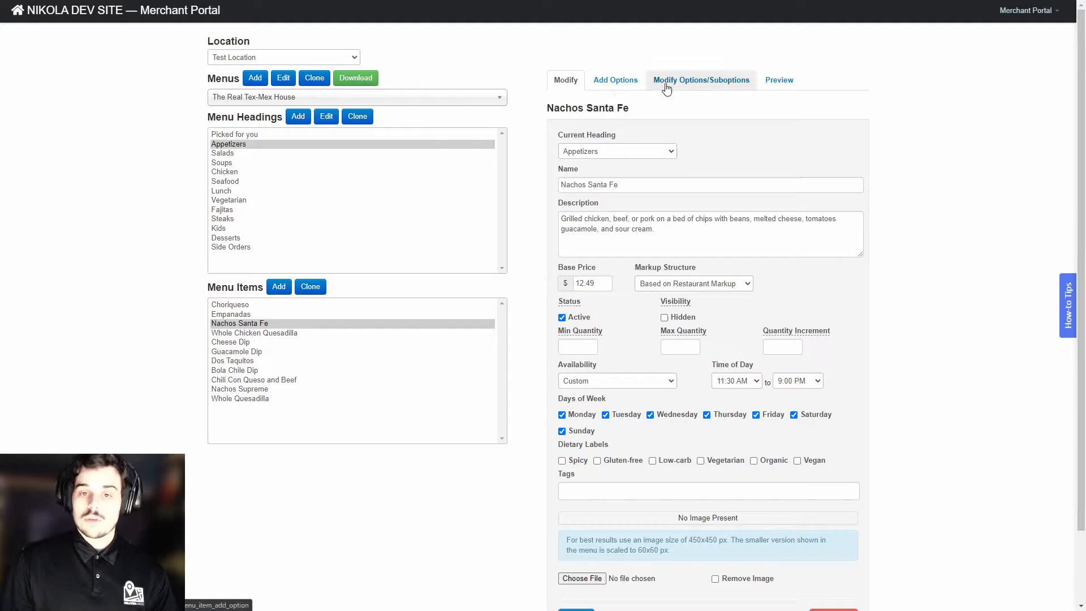
left_click(614, 86)
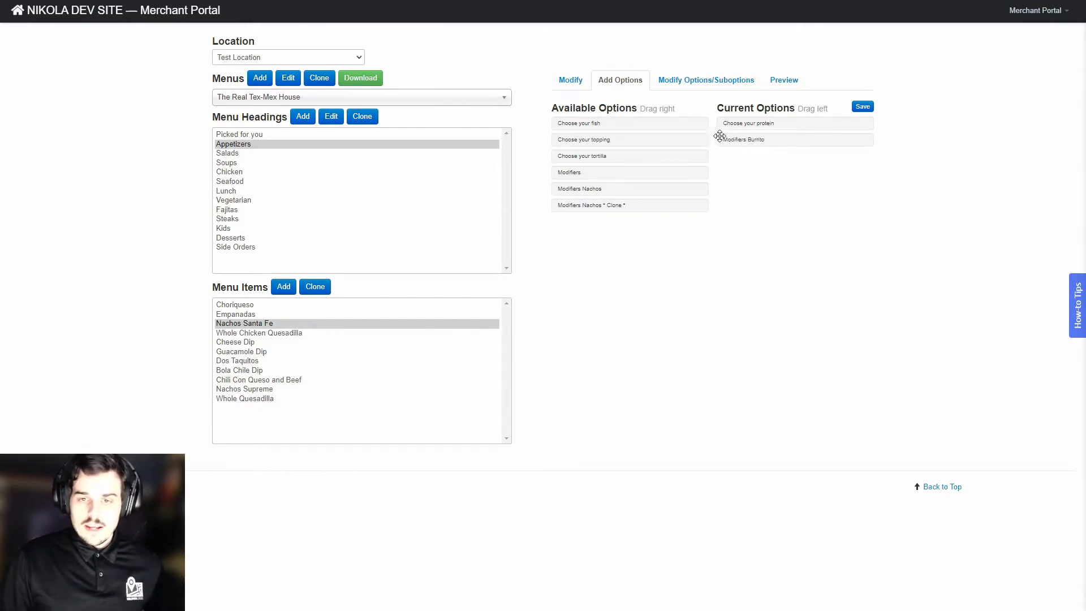
left_click_drag(750, 123, 598, 155)
left_click(568, 82)
left_click(612, 83)
left_click_drag(642, 151, 747, 125)
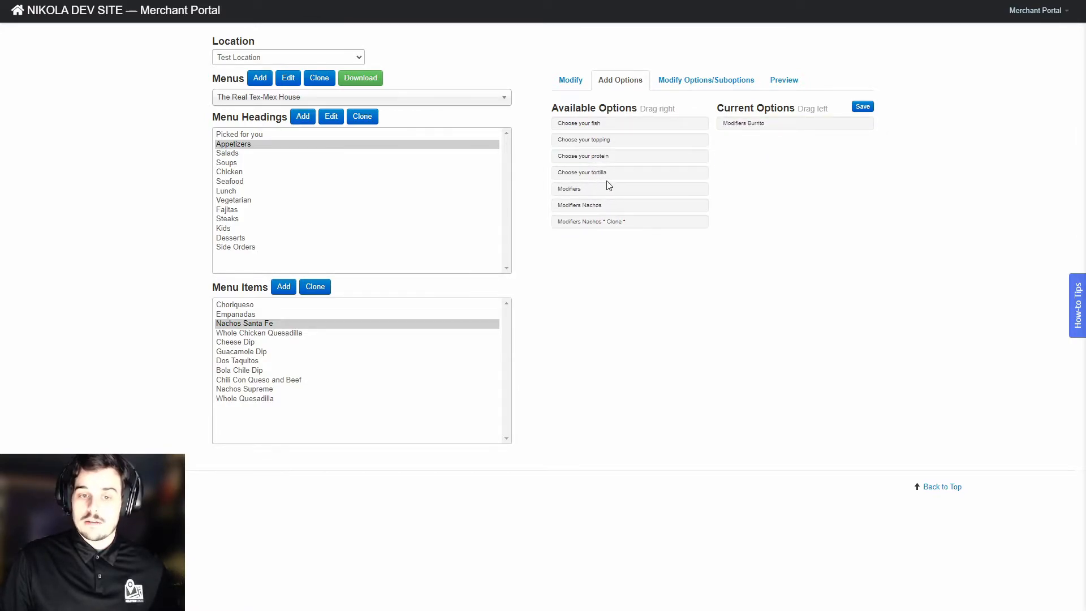
left_click_drag(594, 187, 628, 188)
left_click_drag(588, 155, 824, 117)
left_click(862, 107)
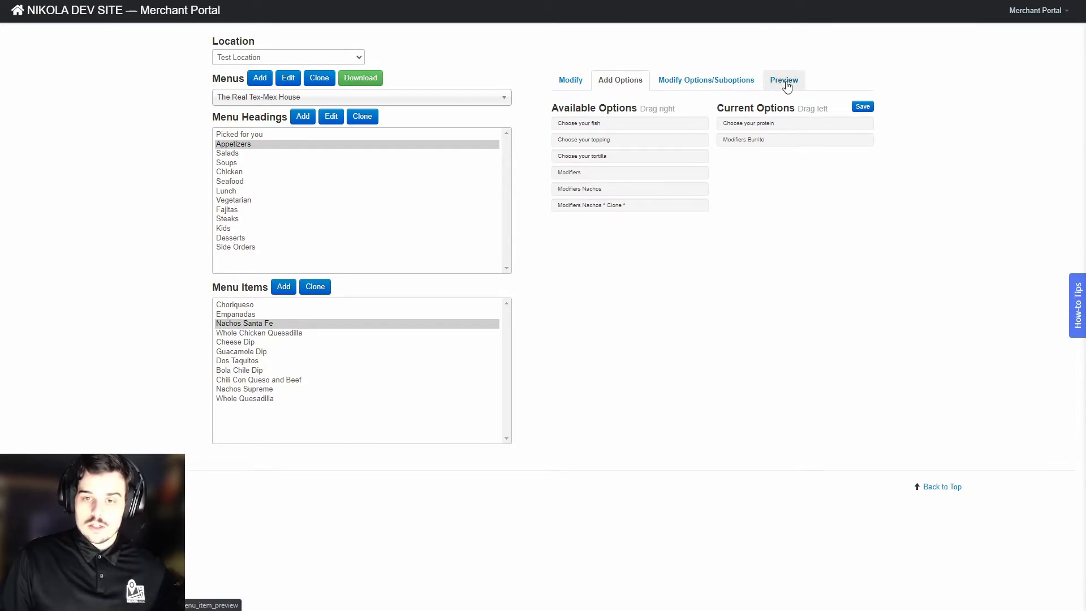
Preview Nachos Santa Fe and check its name, description and price as customers see them
left_click(783, 83)
left_click_drag(552, 106, 723, 134)
left_click(725, 134)
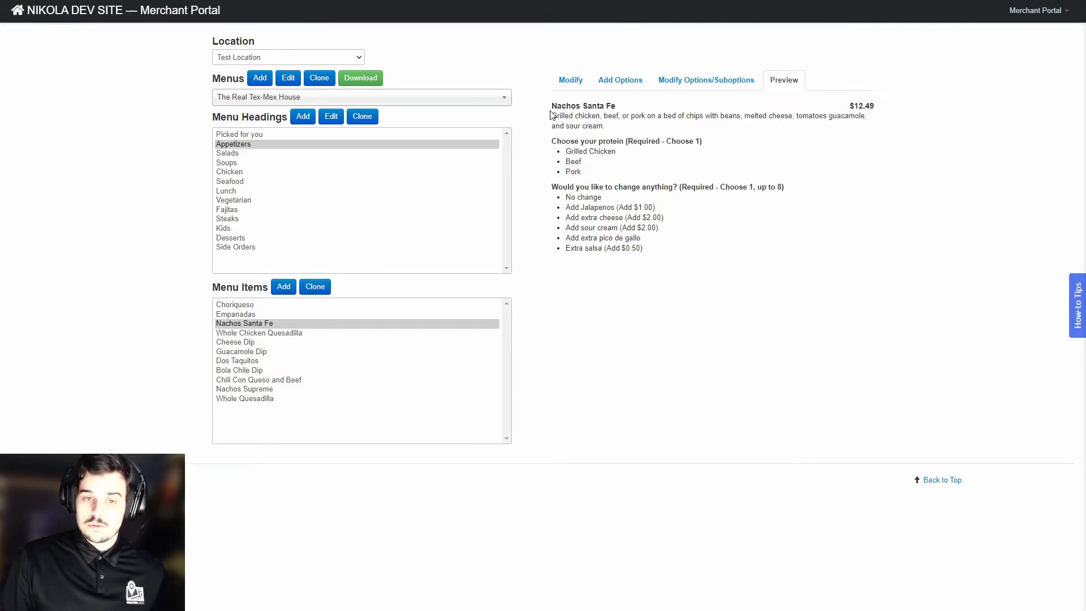
left_click_drag(552, 108, 876, 108)
left_click(883, 108)
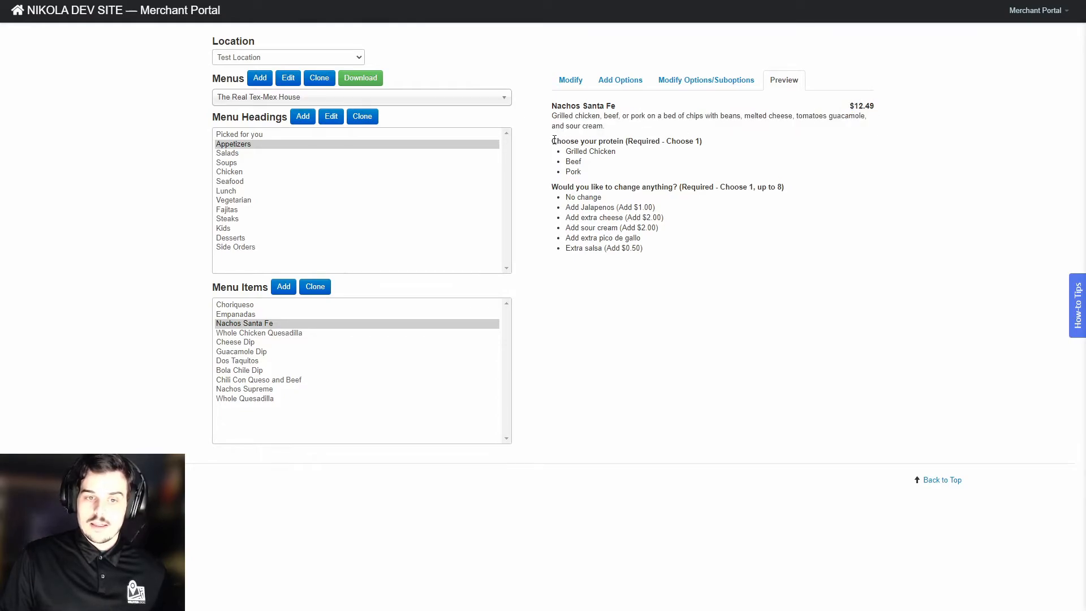
Read the protein and change prompts in the preview, including their choices and selection limits
left_click_drag(555, 139, 700, 141)
left_click_drag(565, 152, 570, 176)
left_click(553, 193)
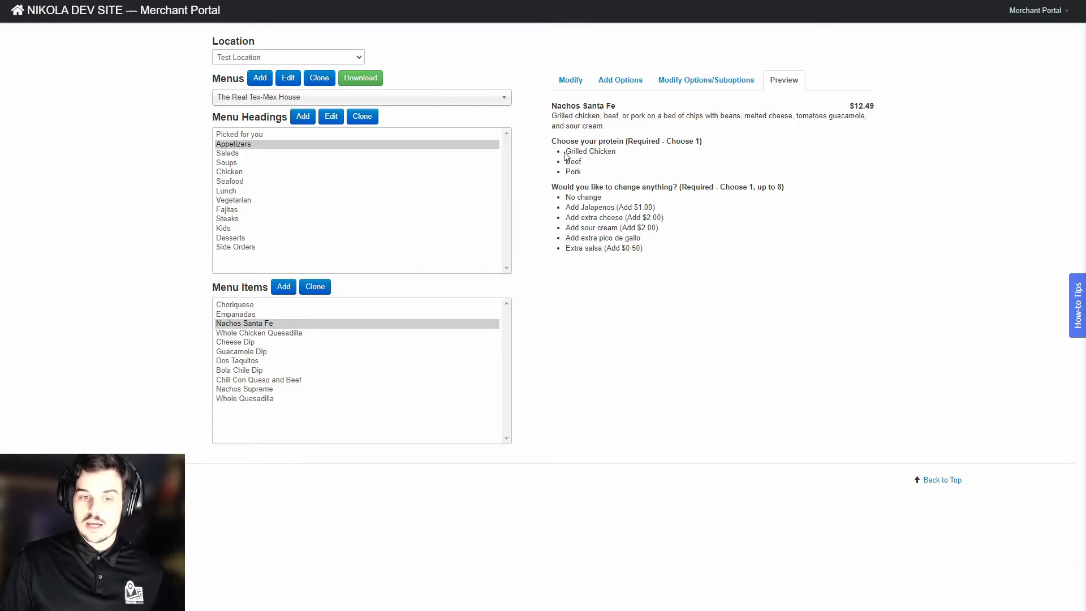
left_click_drag(581, 161, 574, 188)
left_click(564, 184)
right_click(570, 186)
left_click(575, 185)
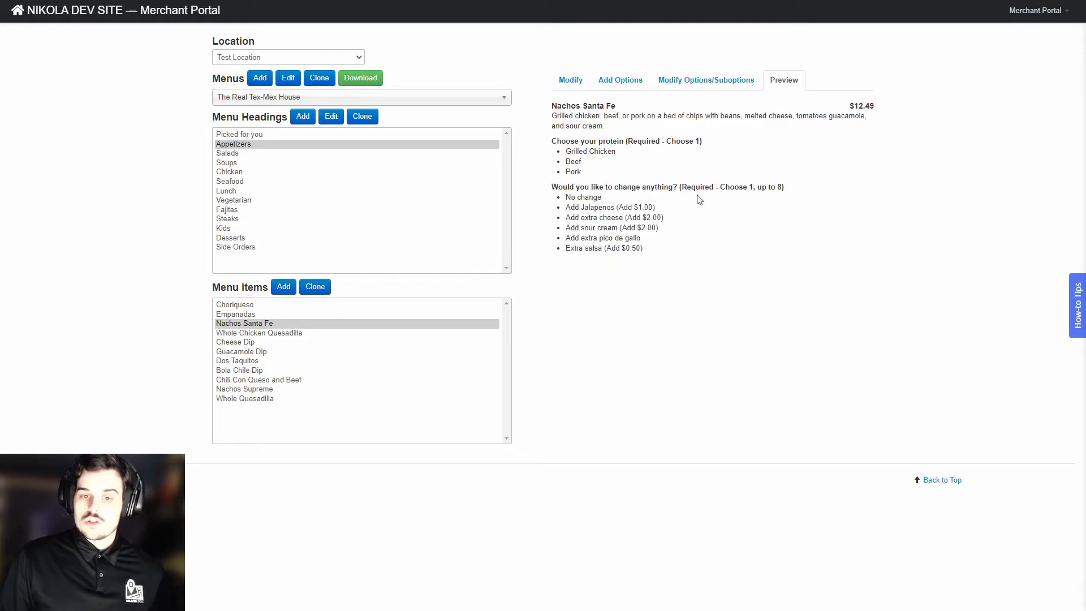
left_click_drag(724, 187, 782, 188)
left_click(593, 198)
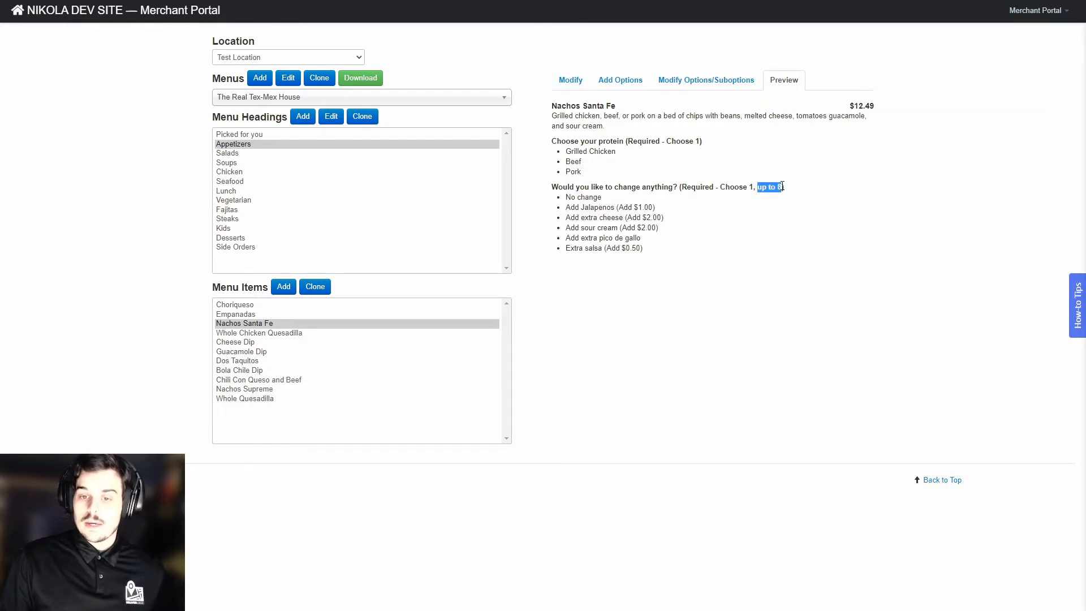
left_click(817, 174)
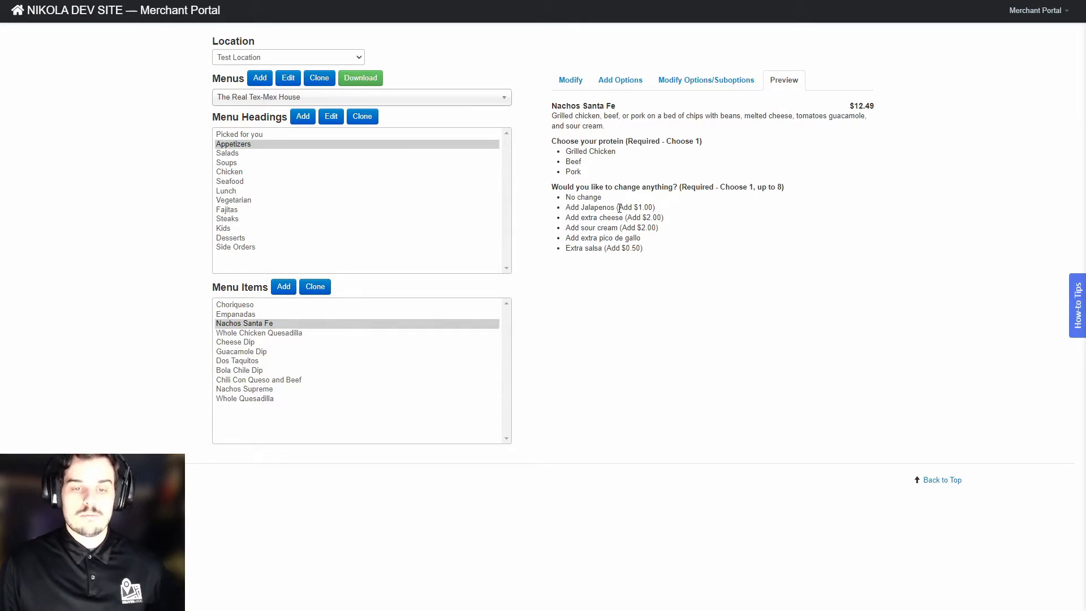
Review the existing protein and modifier options, and remove the option Modifiers Nachos * Clone *
left_click(684, 87)
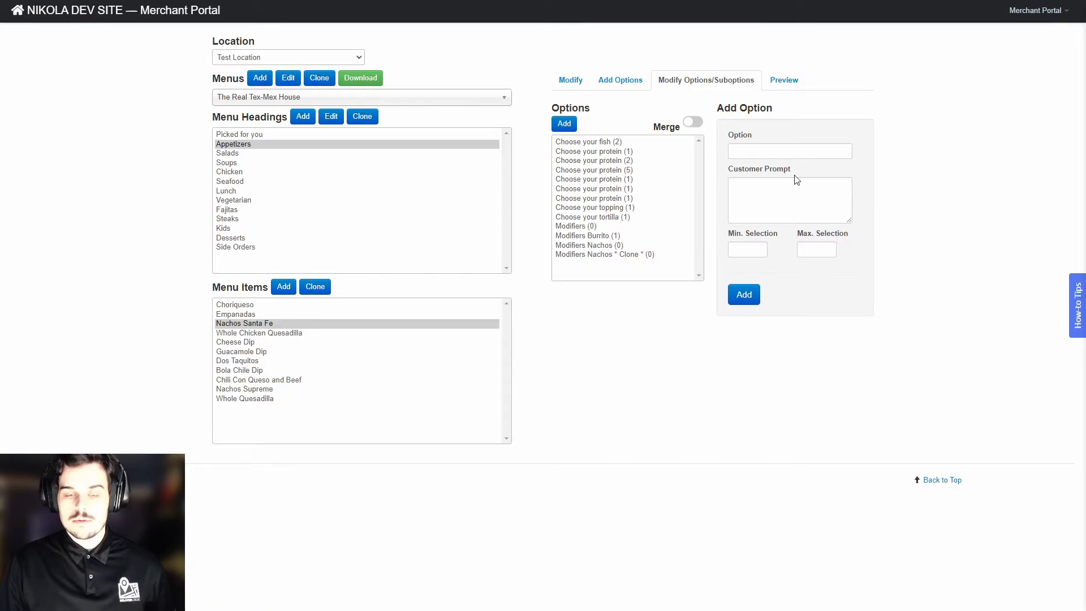
left_click(597, 152)
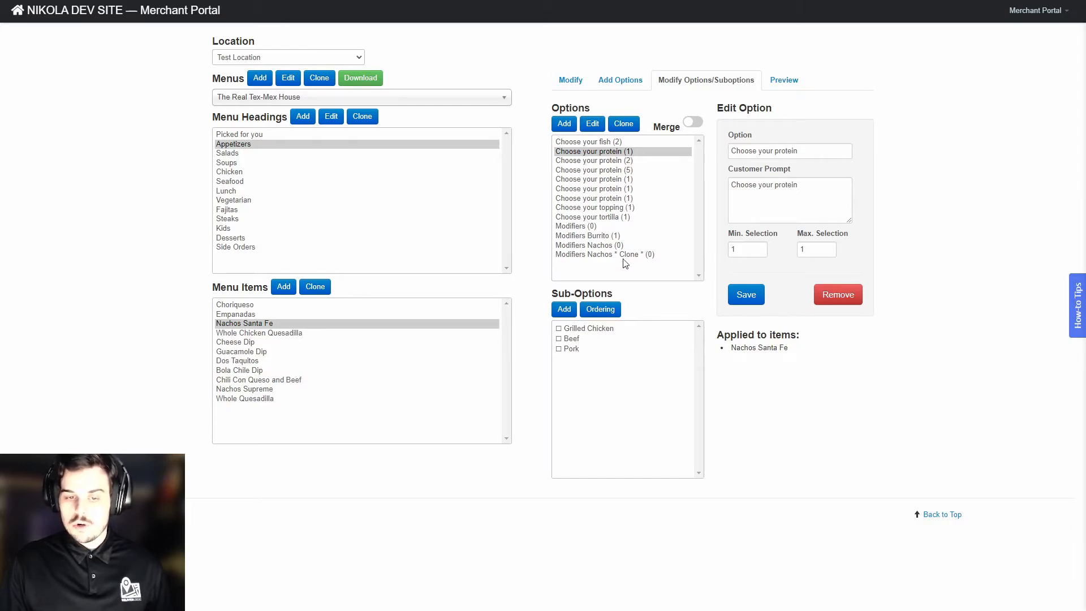
left_click(607, 235)
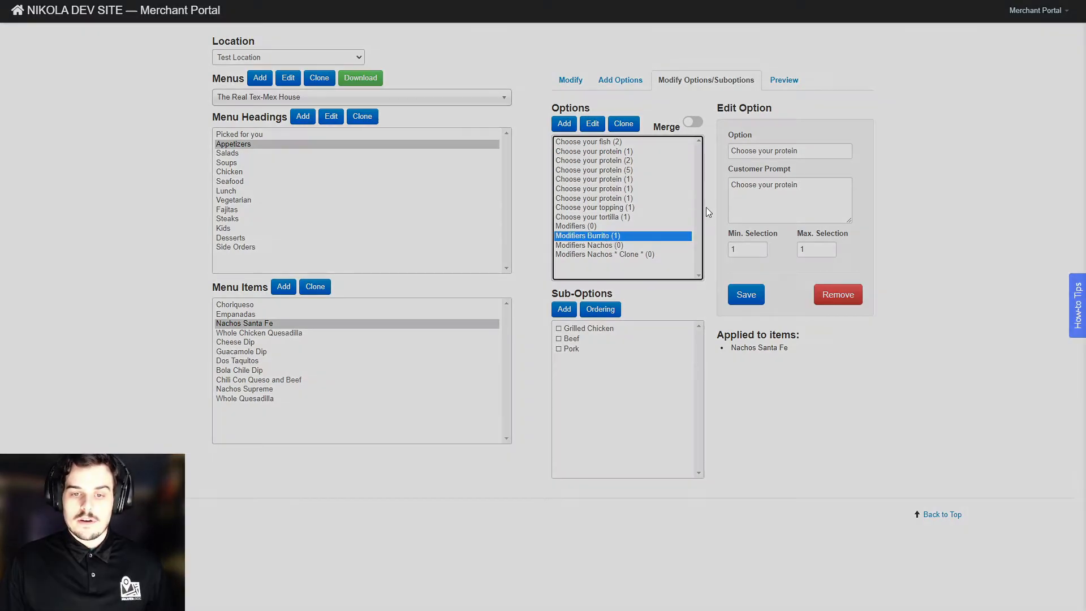
left_click(594, 225)
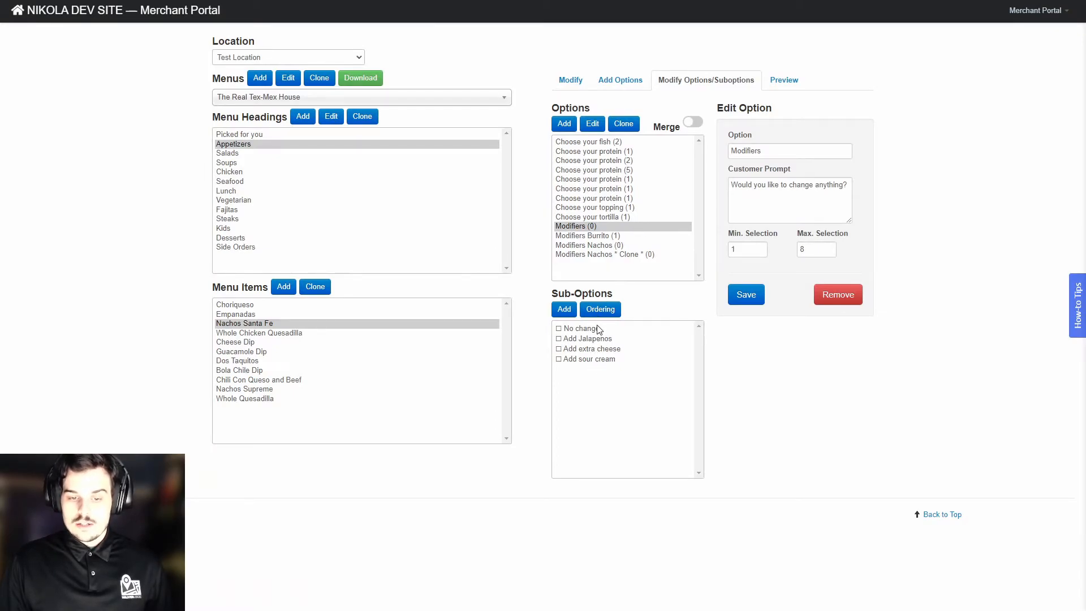
left_click(607, 255)
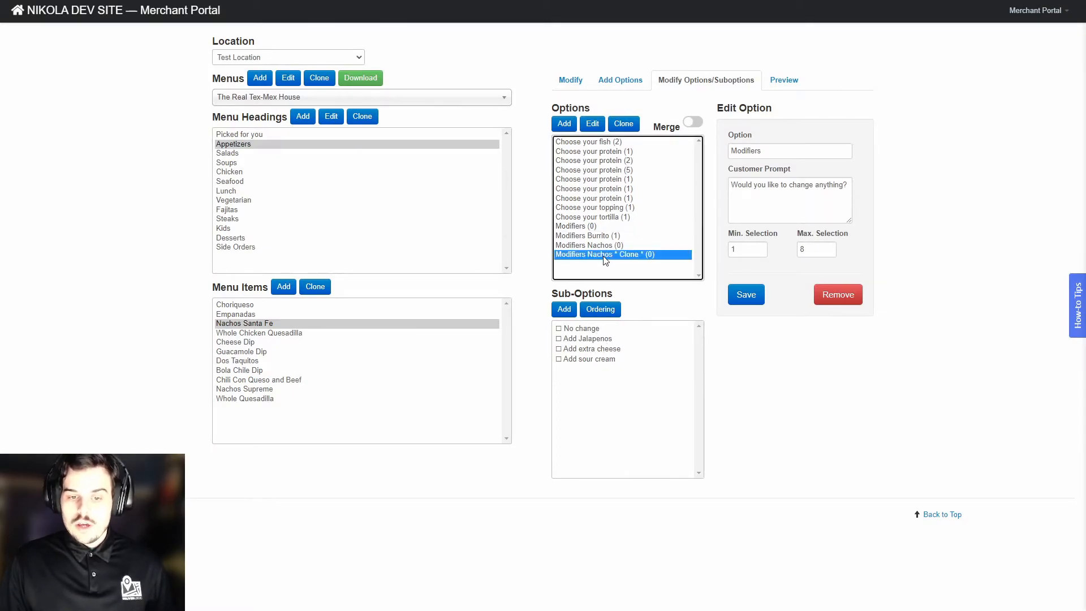
left_click(823, 287)
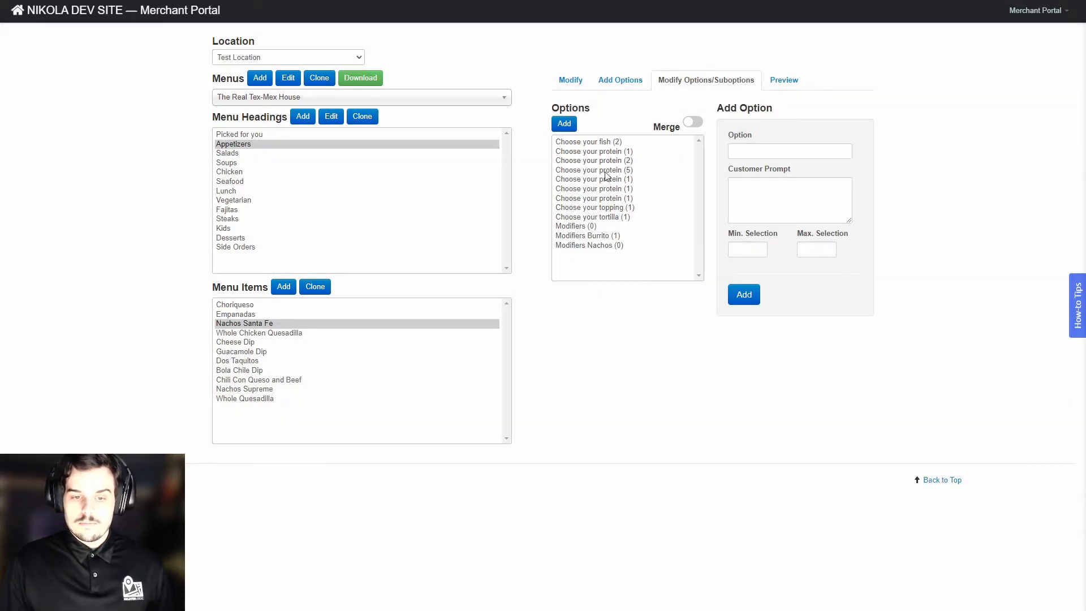
Name a new option Modifiers Tacos and give it the customer prompt "Would you like to add anything?"
left_click(764, 149)
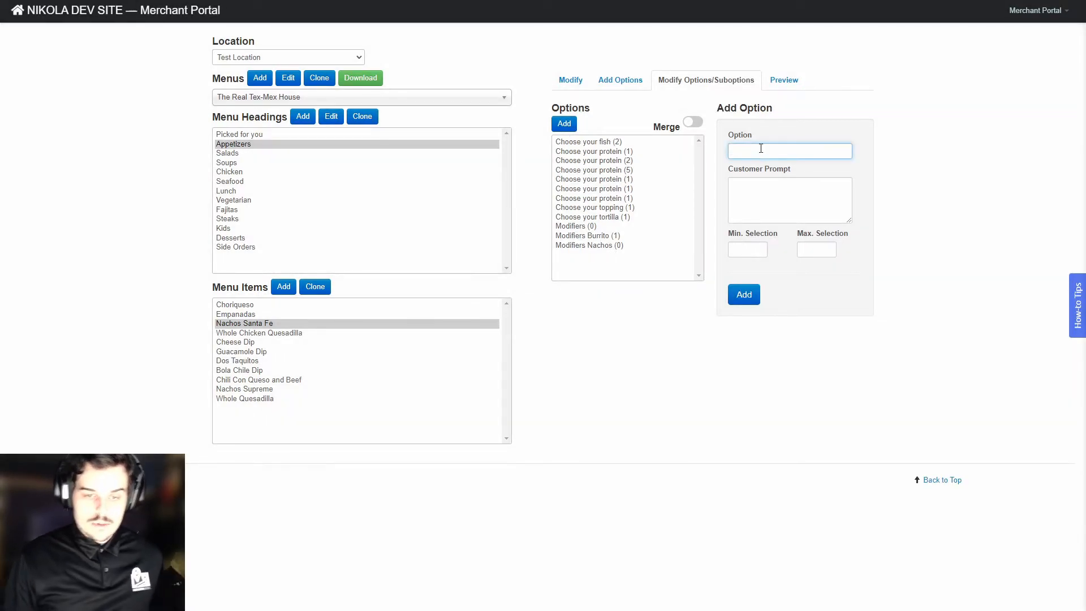
type("Mod")
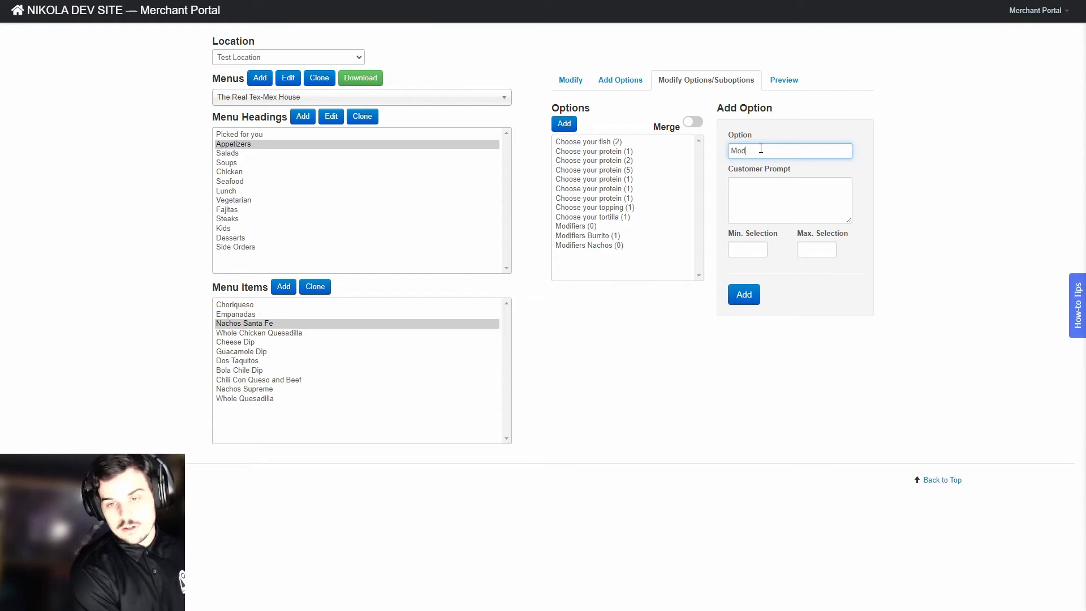
type("ifiers Tacos")
key("Tab")
type("Would")
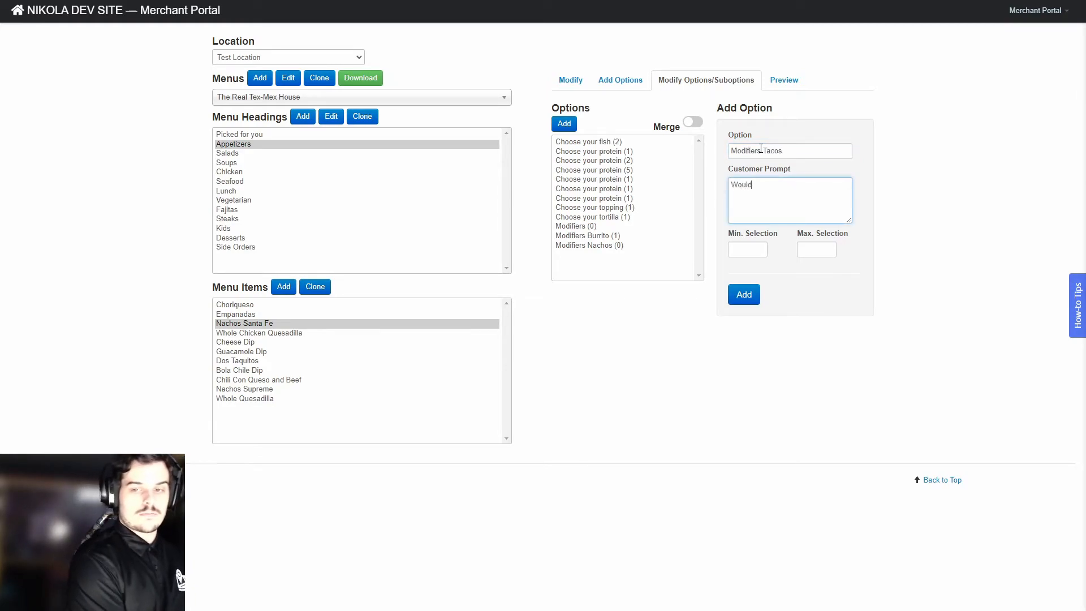
type(" you like to add anything?")
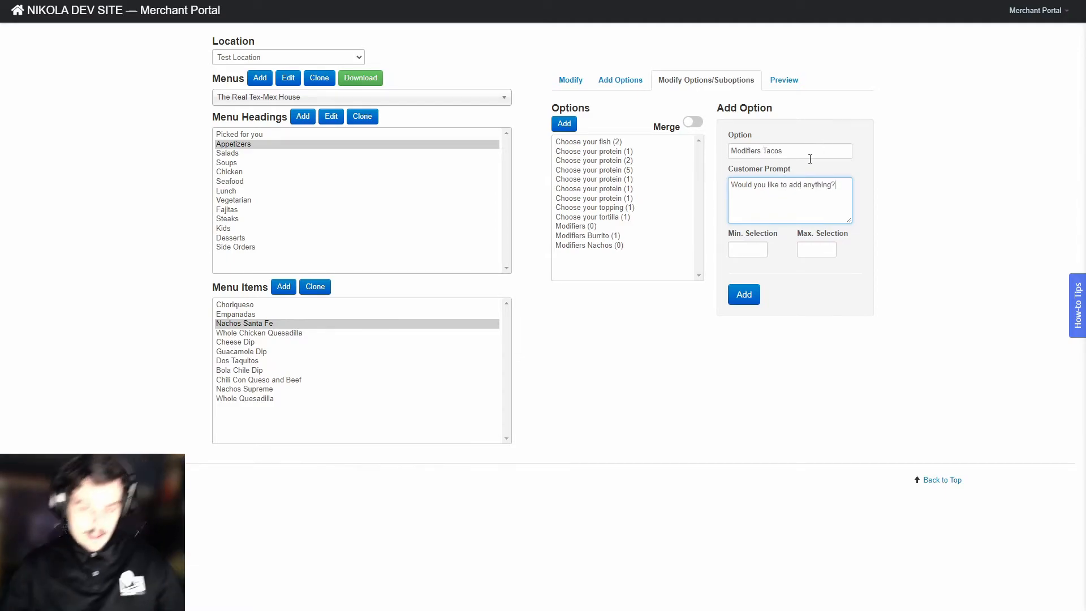
Set the new option's minimum selection to 0 and maximum selection to 10, and add the option
left_click(757, 249)
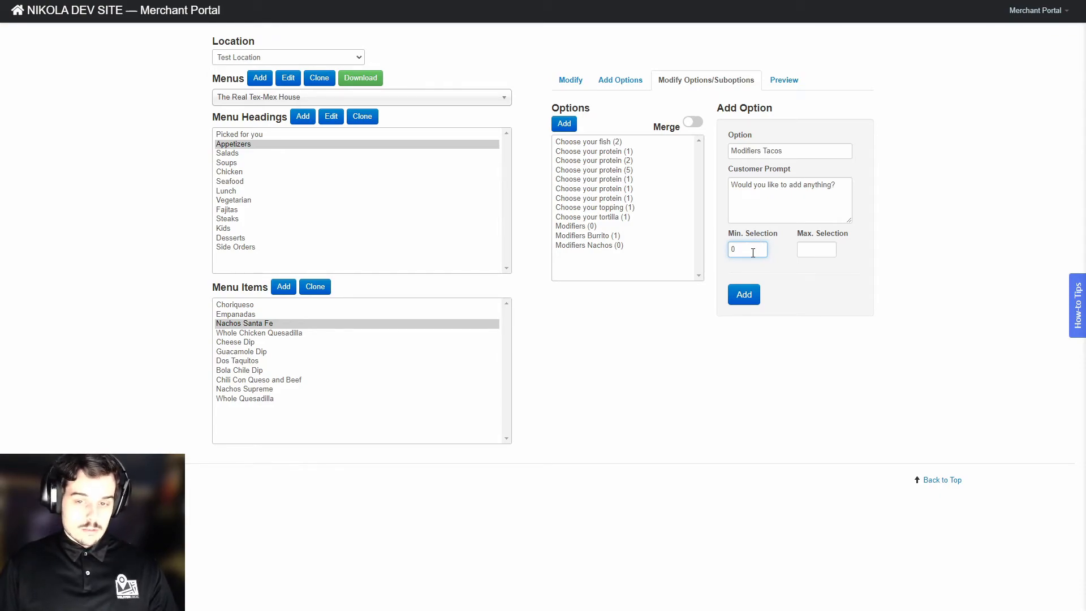
type("0")
left_click_drag(758, 254, 726, 265)
type("1")
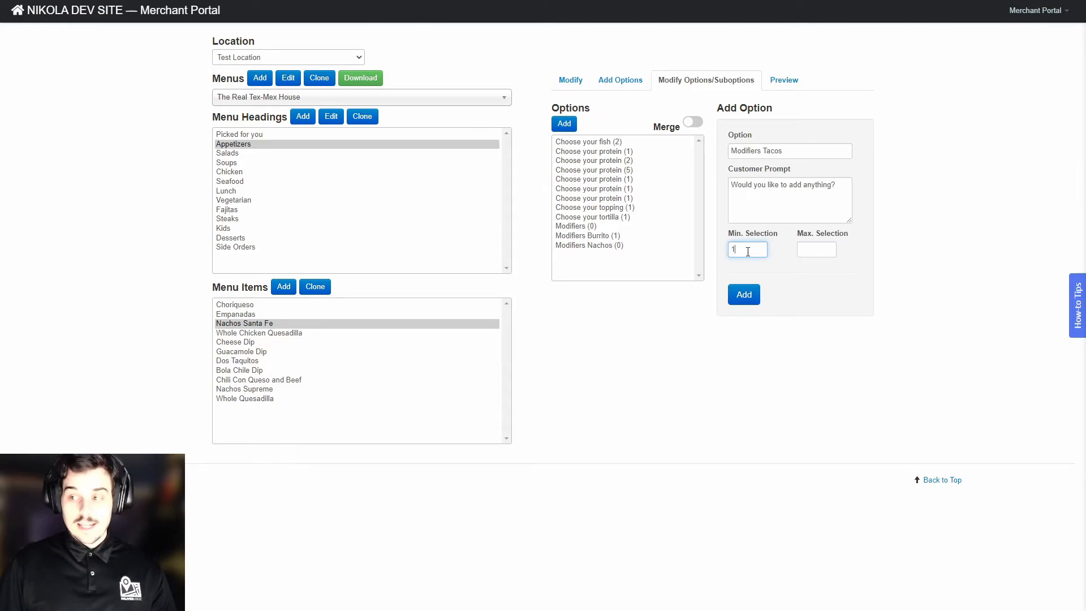
key("BackSpace")
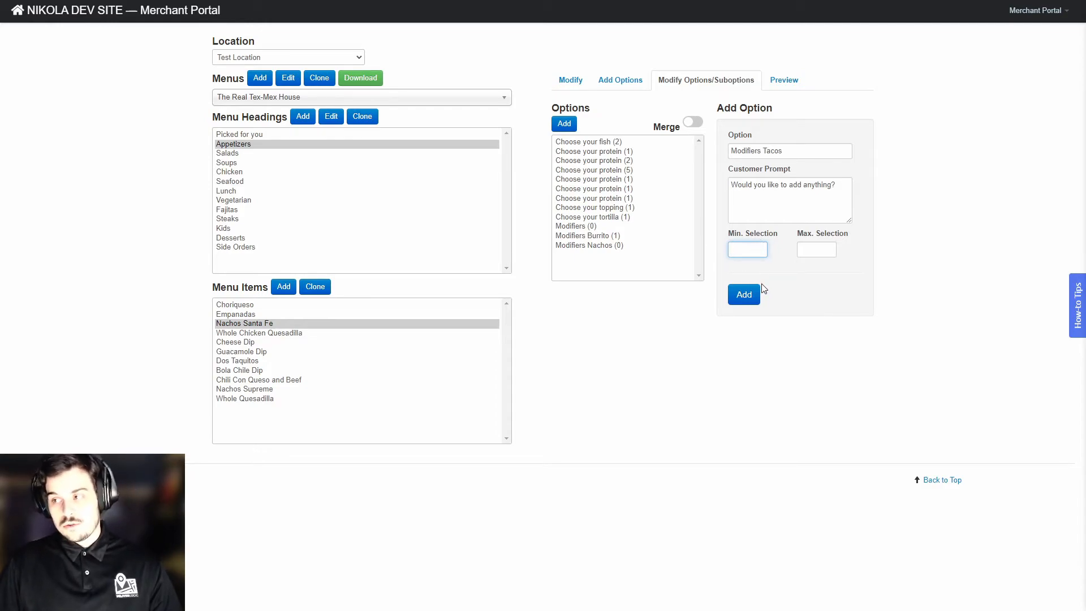
type("0")
left_click(813, 245)
type("1")
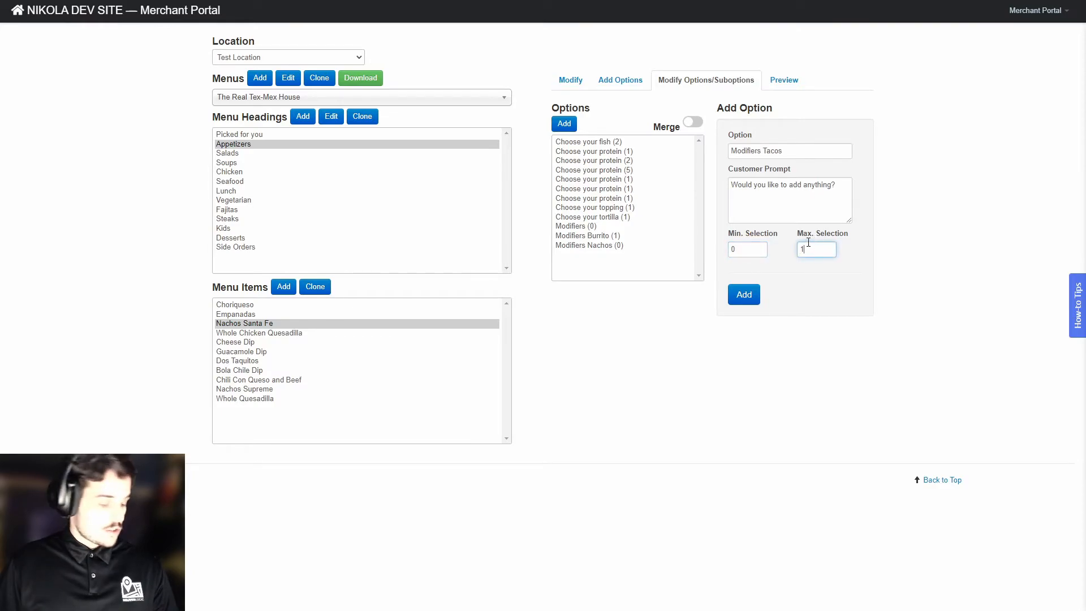
left_click(747, 295)
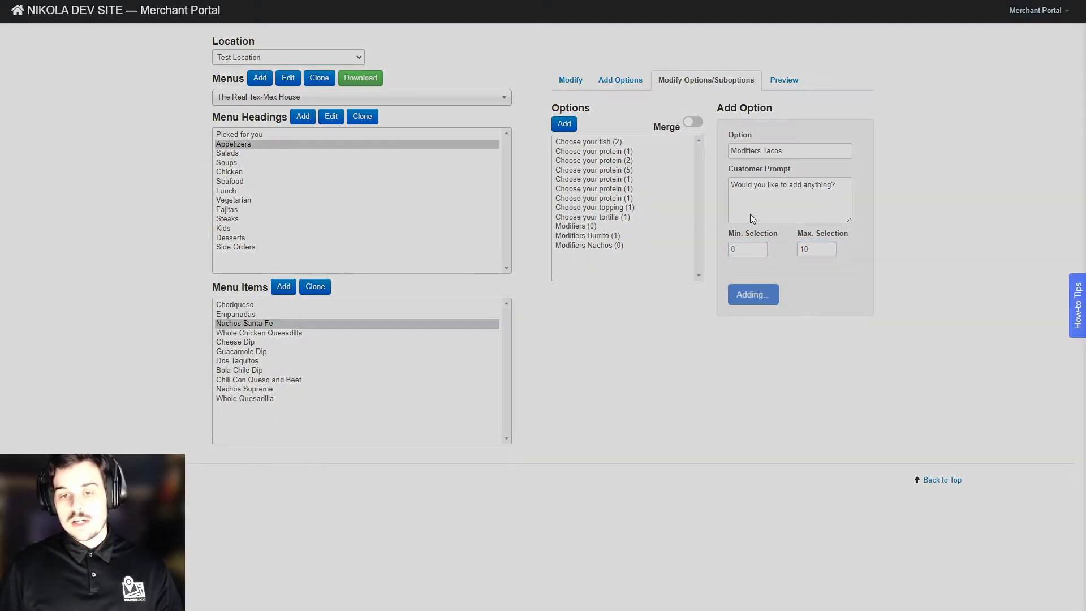
Add the sub-options Cilantro, Onions, Salsa and Pico De Gallo to the Modifiers Tacos option
left_click(754, 157)
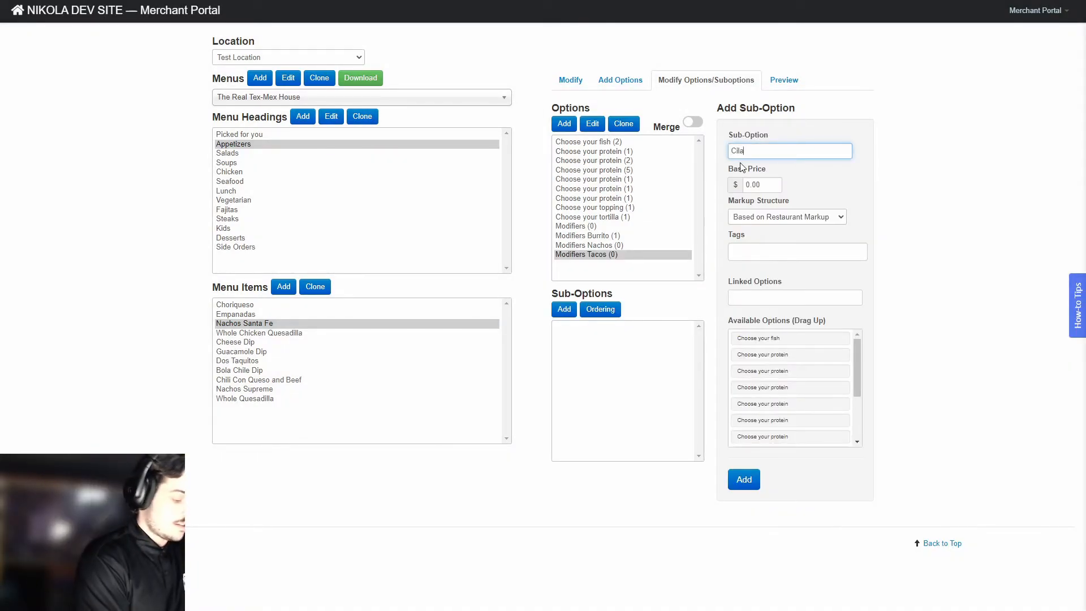
key("Return")
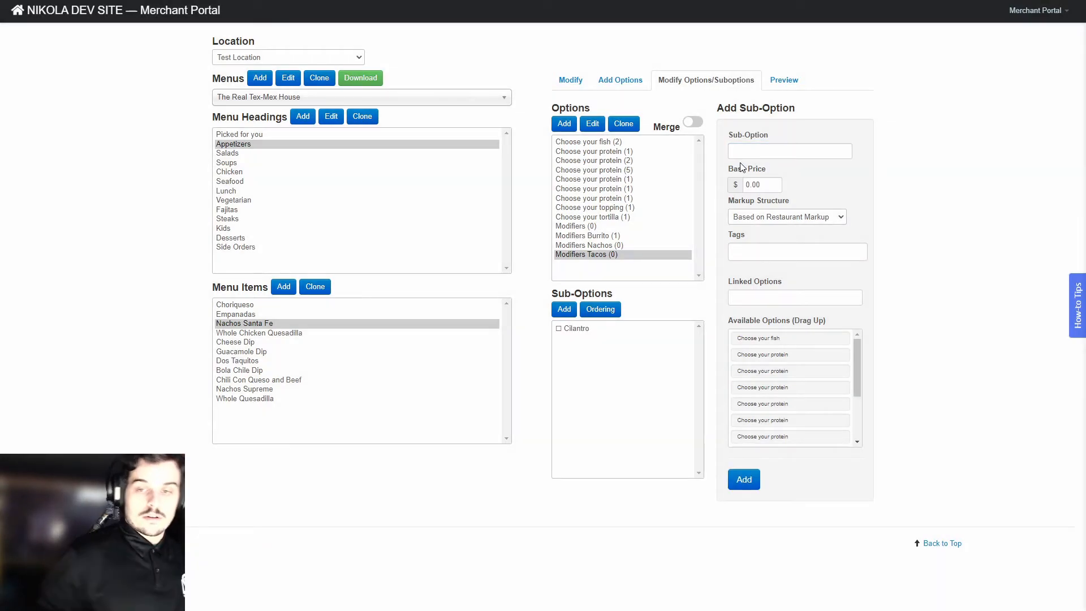
left_click(754, 151)
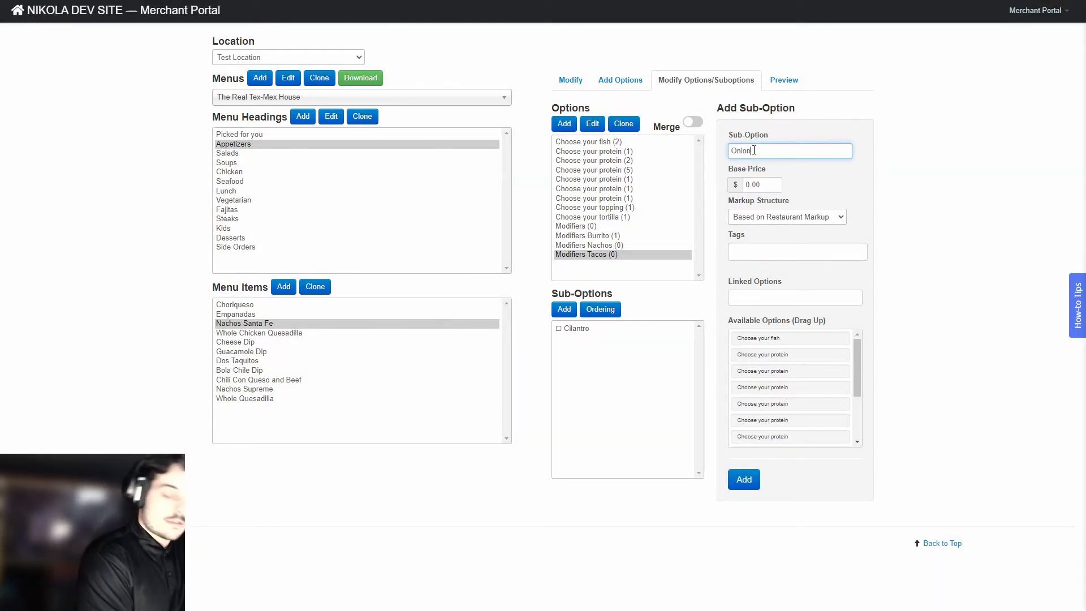
type("Onions")
key("Return")
type("Salsa")
key("Return")
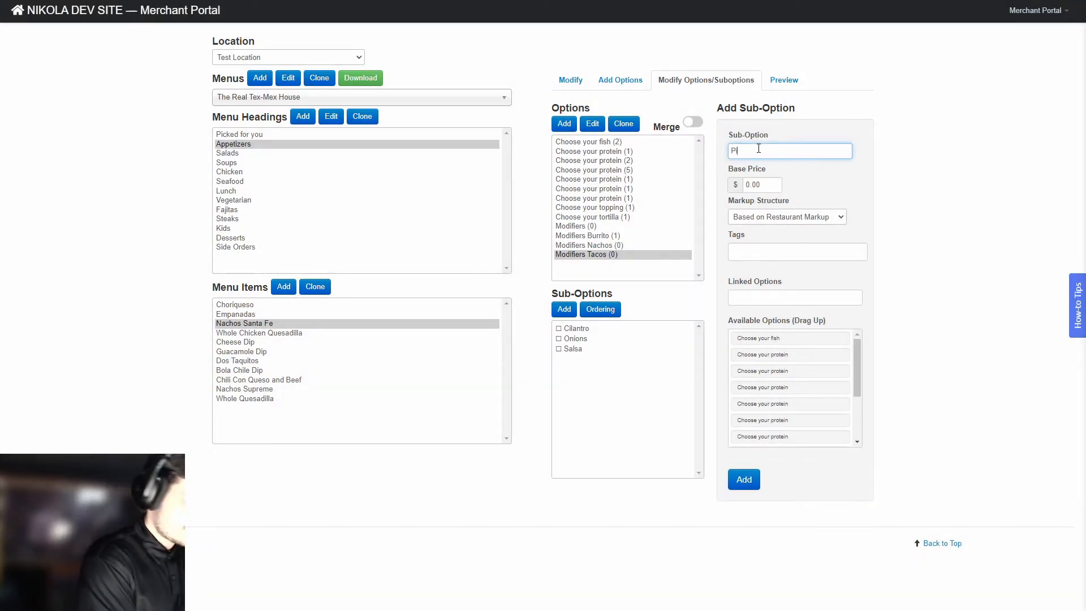
type("Pico De Gallo")
key("Return")
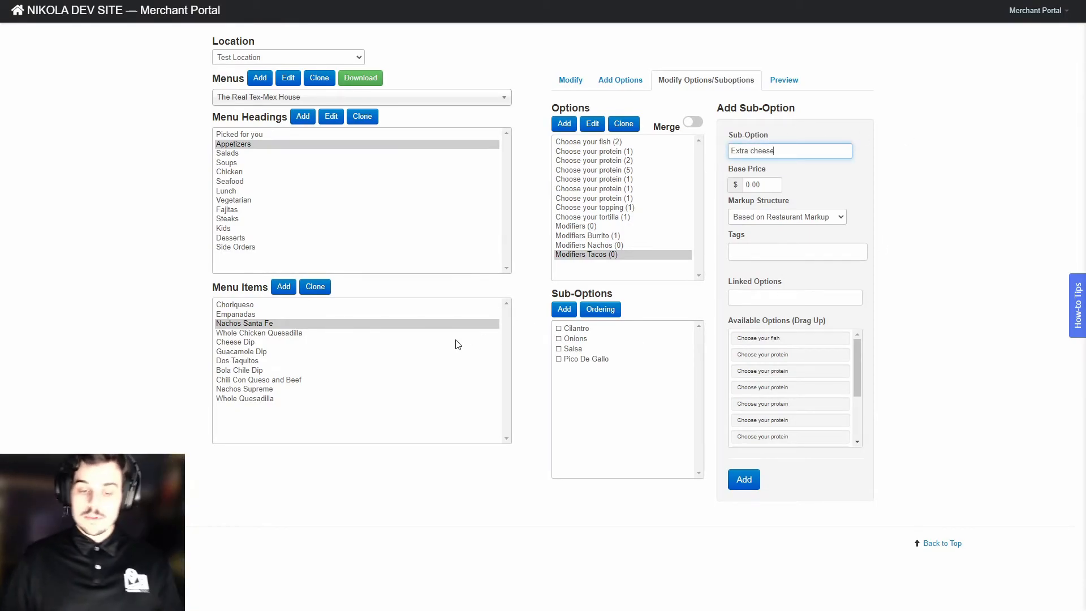
Set the Extra cheese sub-option's base price to 1.50, add it to the Modifiers Tacos option, and review the Extra cheese and Cilantro entries
left_click(778, 182)
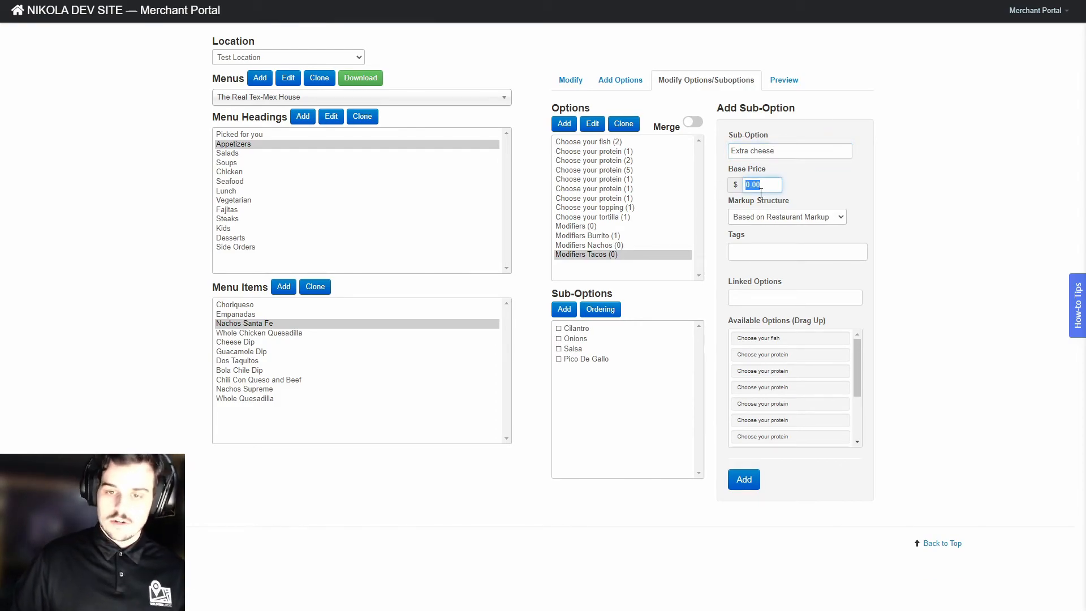
type("1.50")
left_click(926, 261)
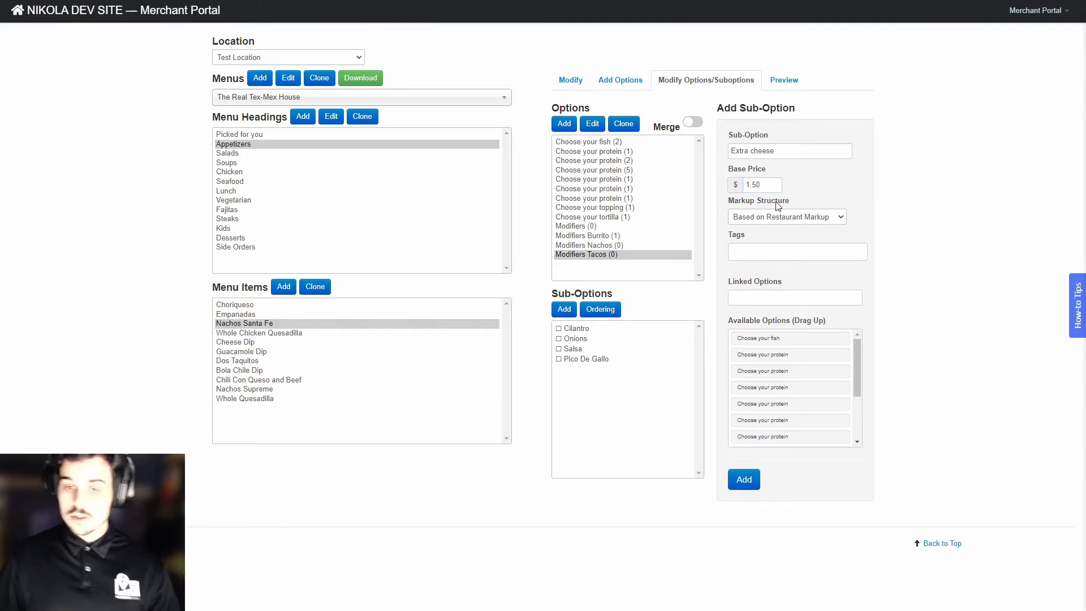
left_click(747, 478)
left_click(589, 370)
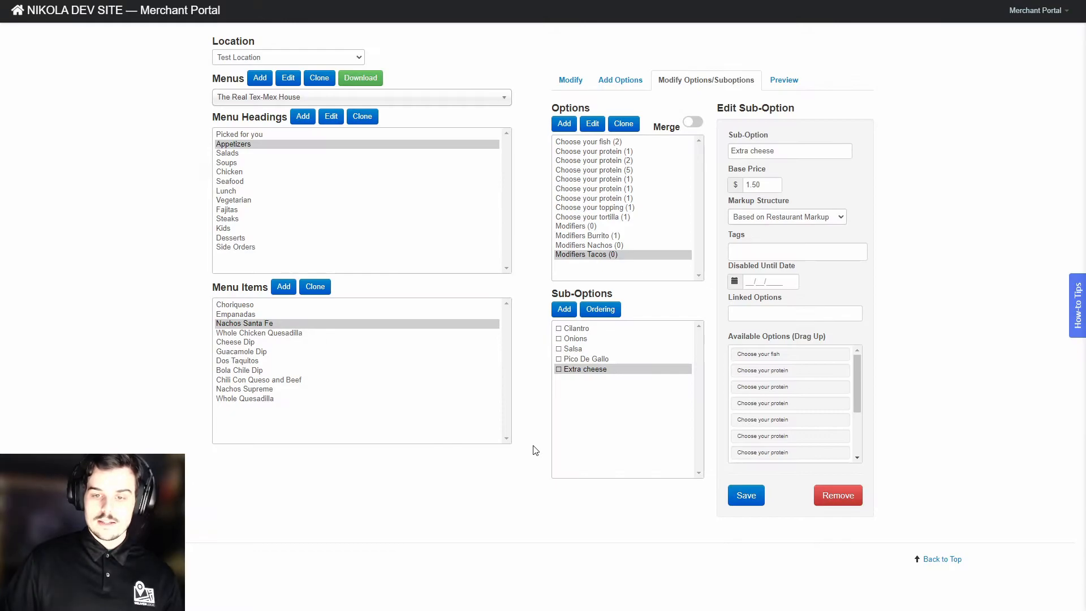
left_click(589, 329)
left_click(613, 293)
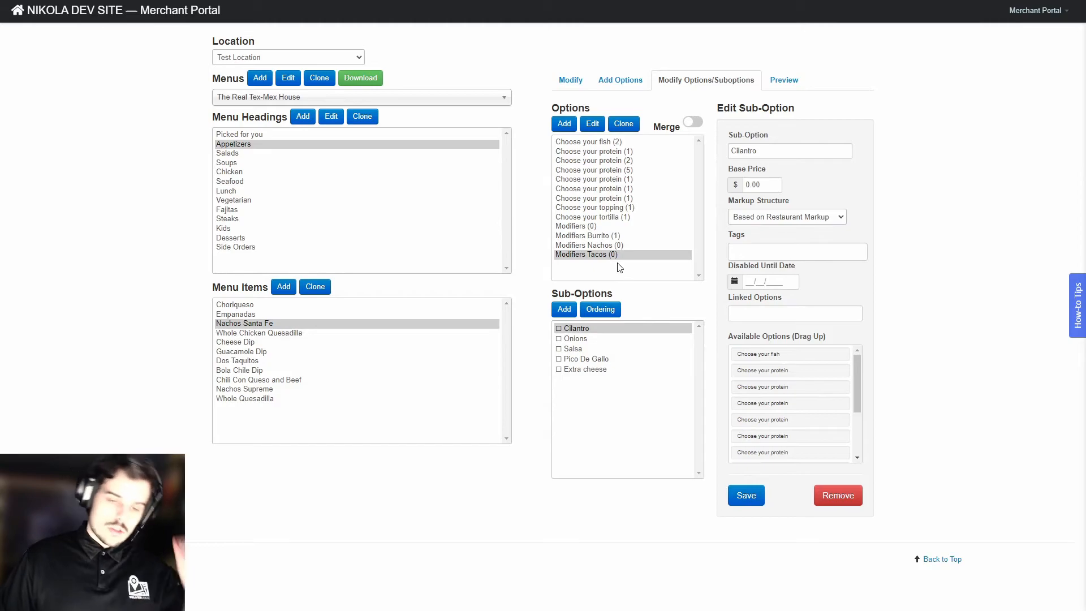
Link the Modifiers Tacos option to the Grilled Chicken sub-option of the protein choice applied to Nachos Santa Fe, and save it
left_click(617, 151)
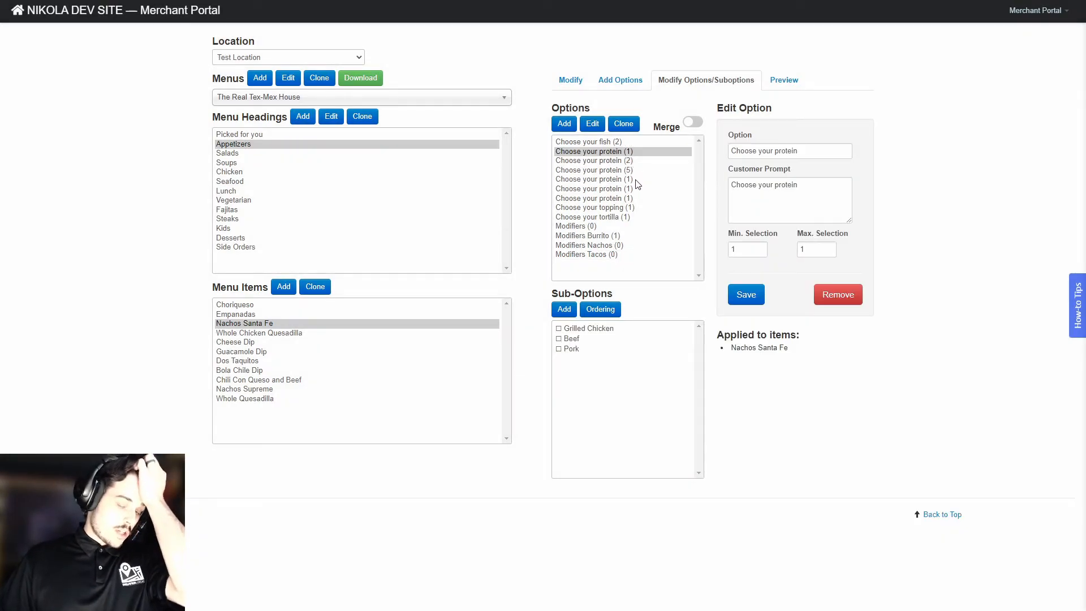
left_click(589, 328)
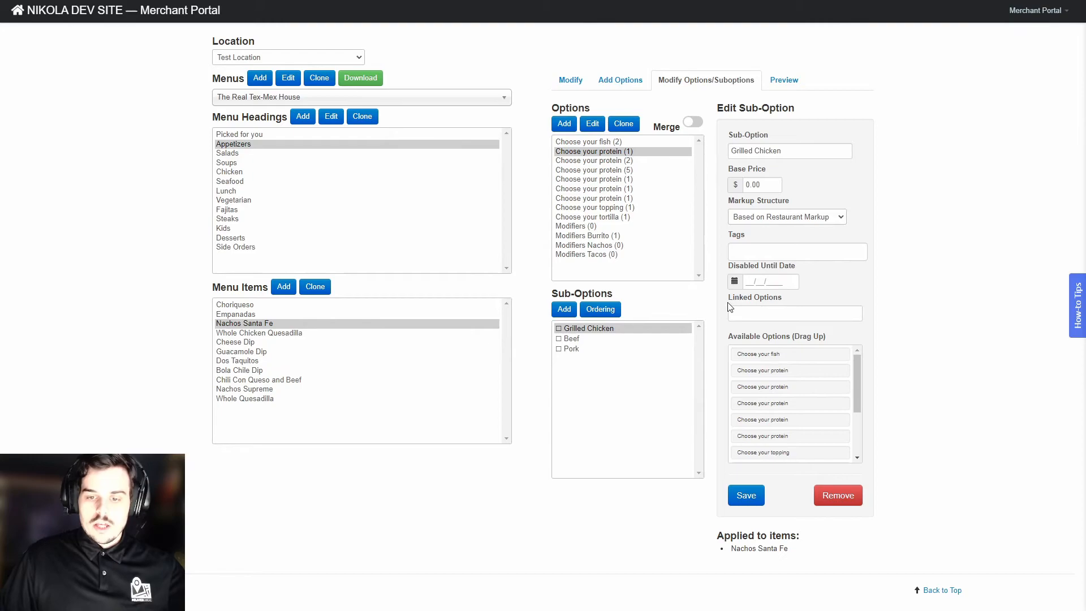
scroll(772, 418, "down", 3)
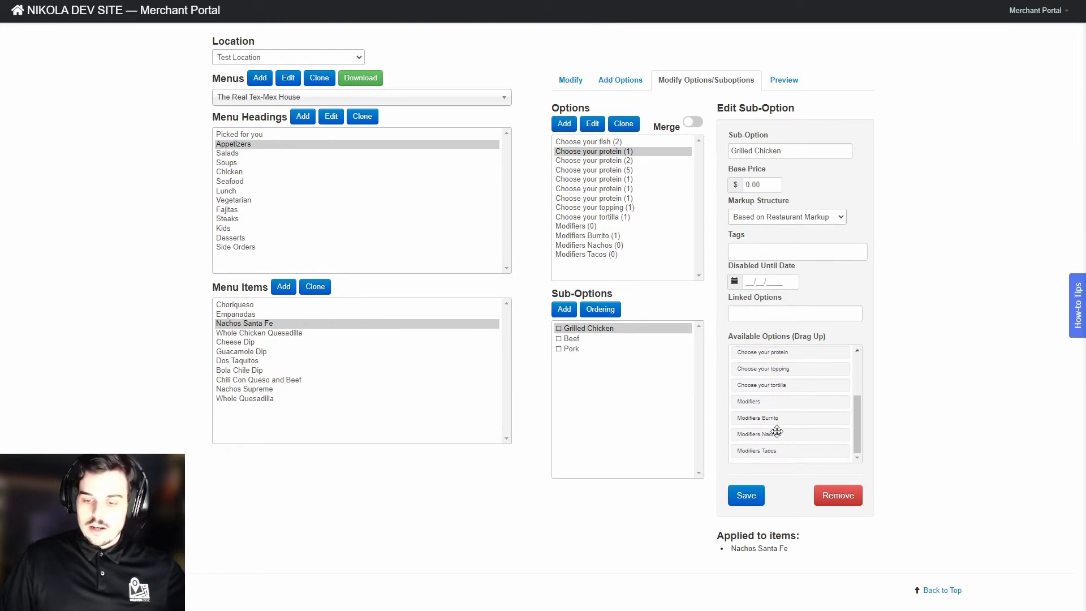
left_click_drag(794, 447, 769, 314)
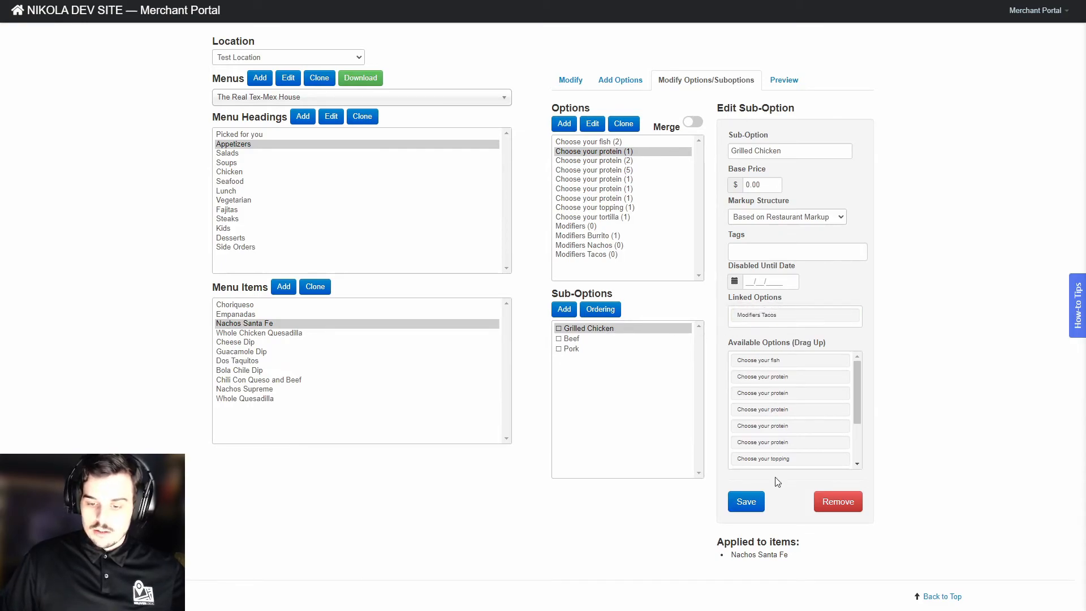
left_click(747, 502)
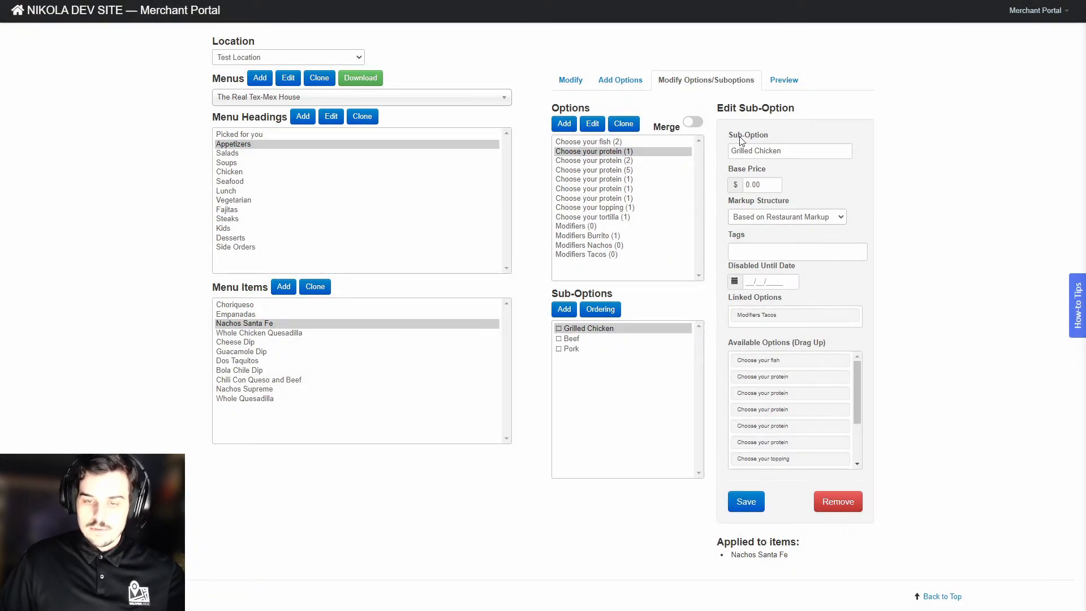
Preview Nachos Santa Fe and examine the add-on choices nested under Grilled Chicken
left_click(772, 82)
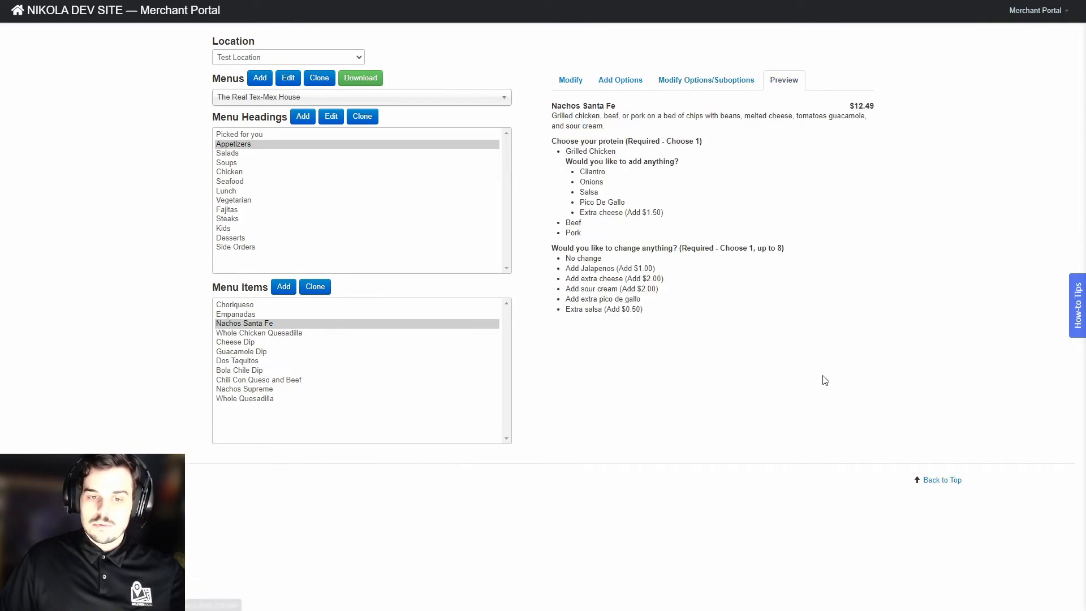
left_click_drag(567, 151, 675, 219)
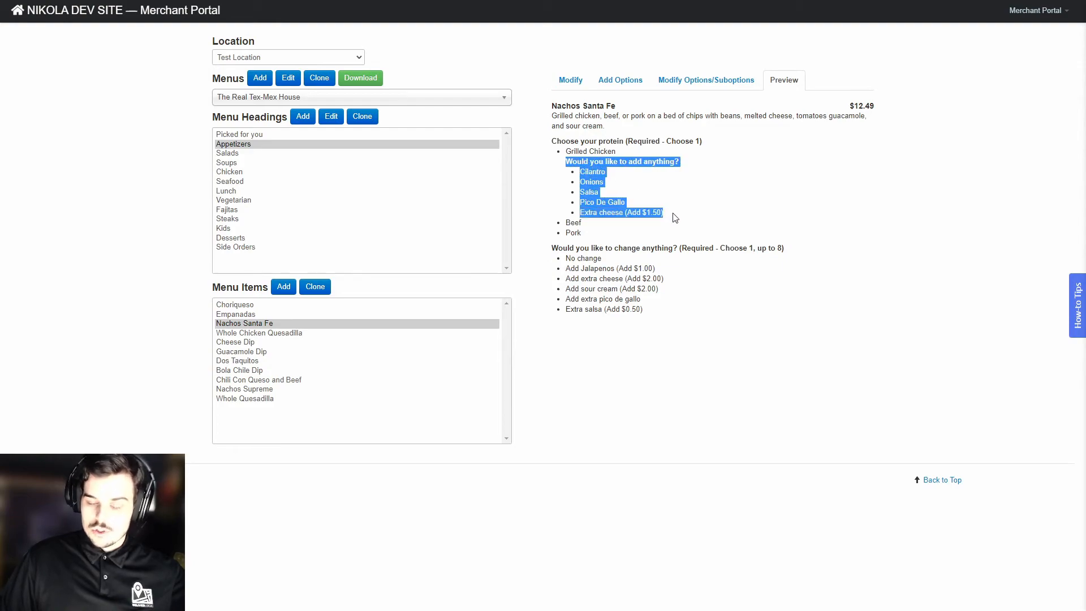
left_click(578, 163)
left_click_drag(569, 160, 616, 177)
left_click(617, 178)
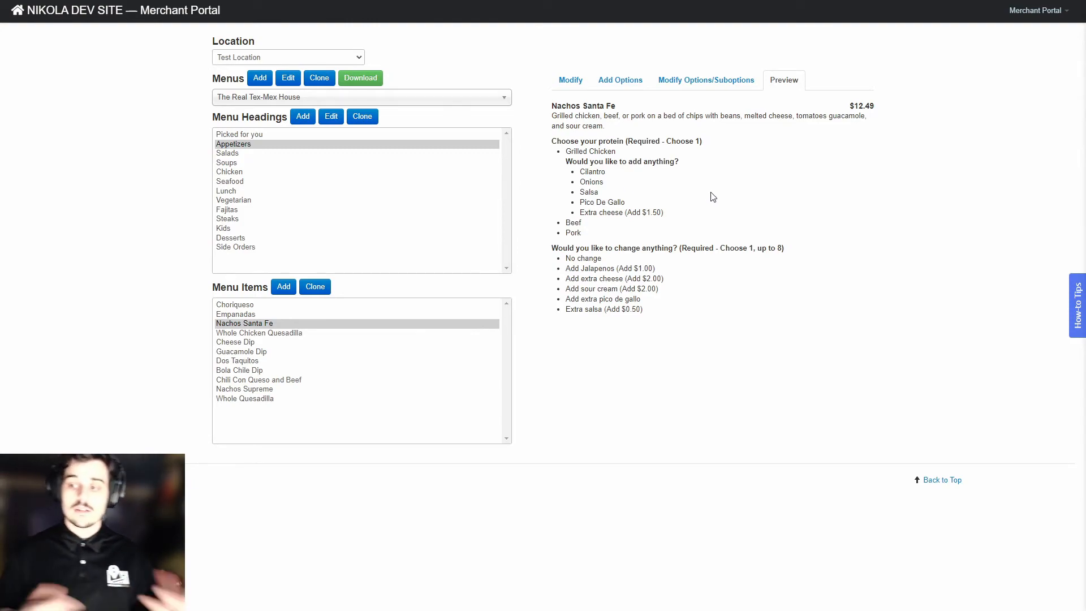
Unlink the Modifiers Tacos option from the Grilled Chicken sub-option and check the item's preview
left_click(726, 85)
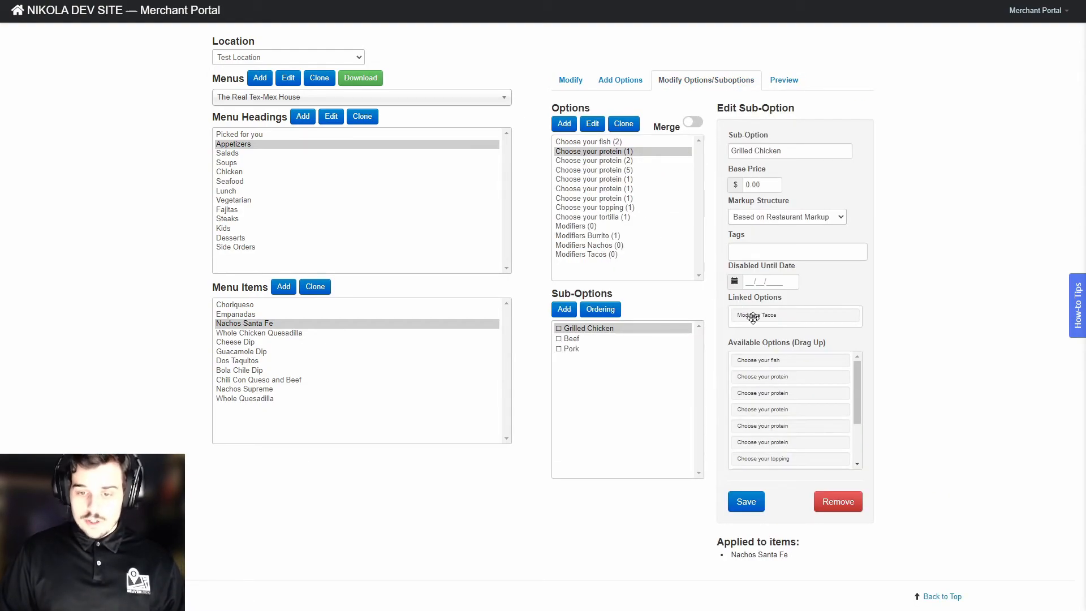
left_click_drag(755, 318, 781, 388)
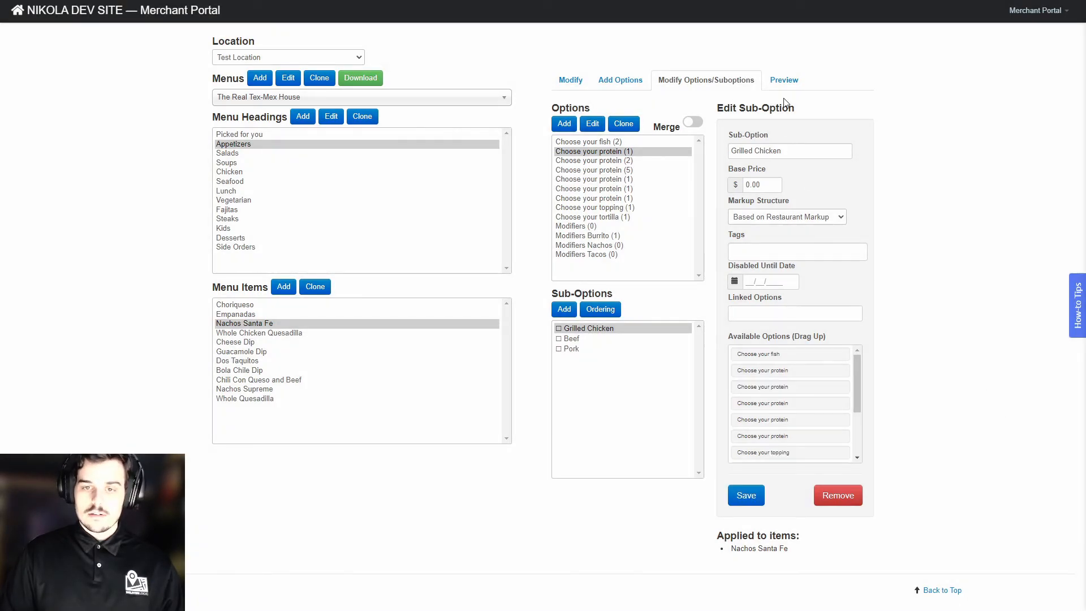
left_click(784, 81)
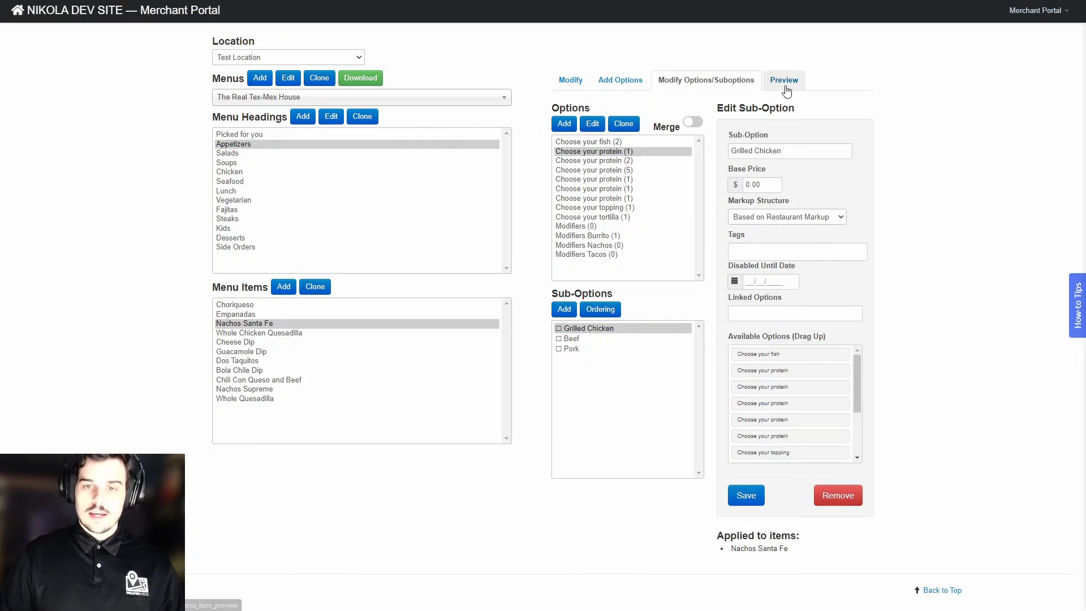
Clone the Modifiers option, rename the copy as Modifiers Quesadilla, and save it
left_click(708, 83)
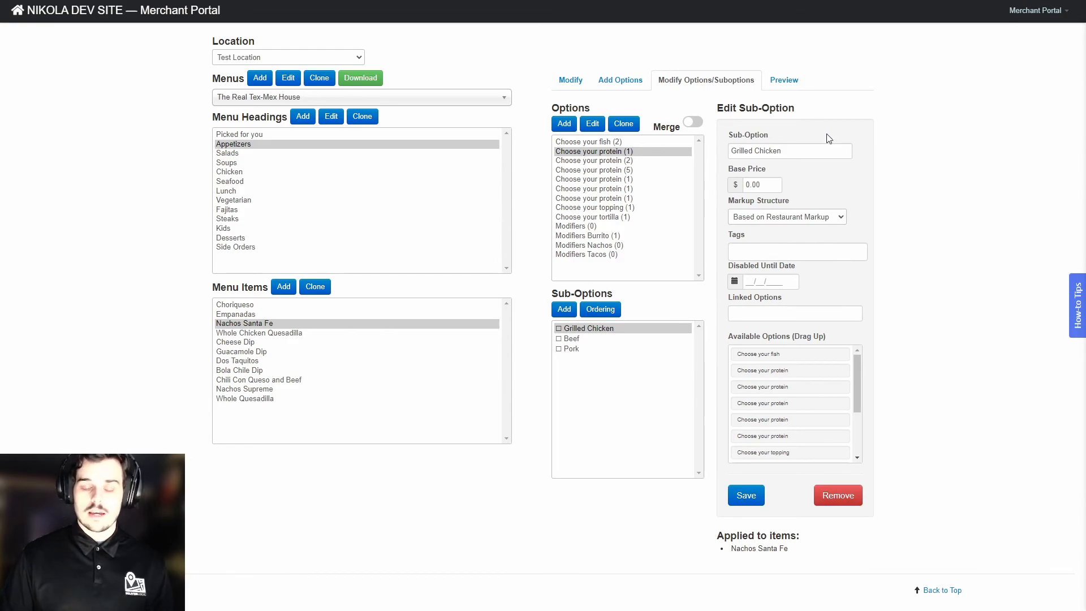
left_click(583, 220)
left_click(585, 226)
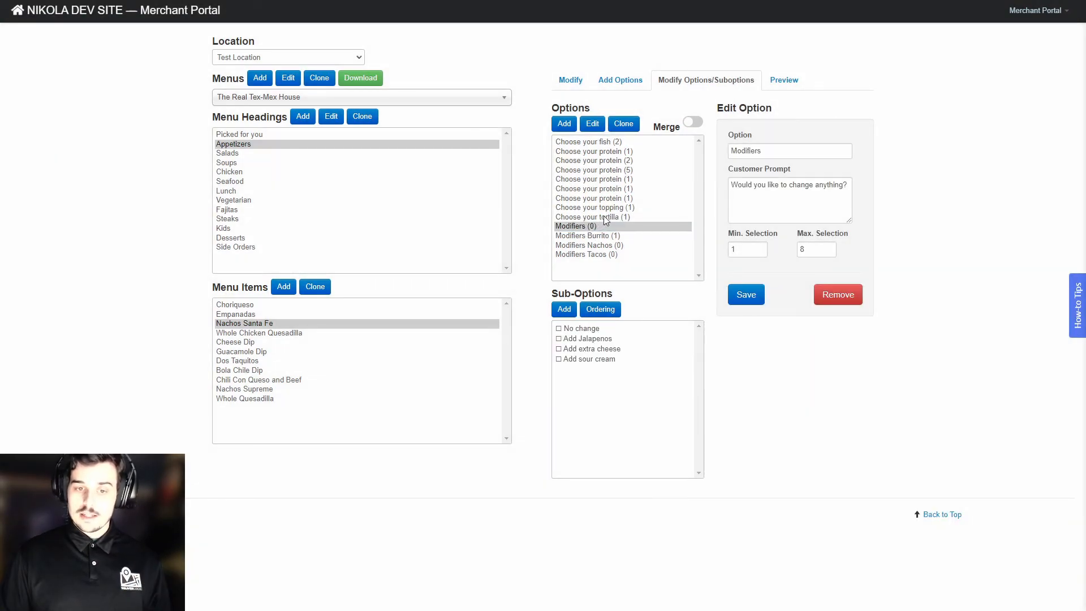
left_click(633, 125)
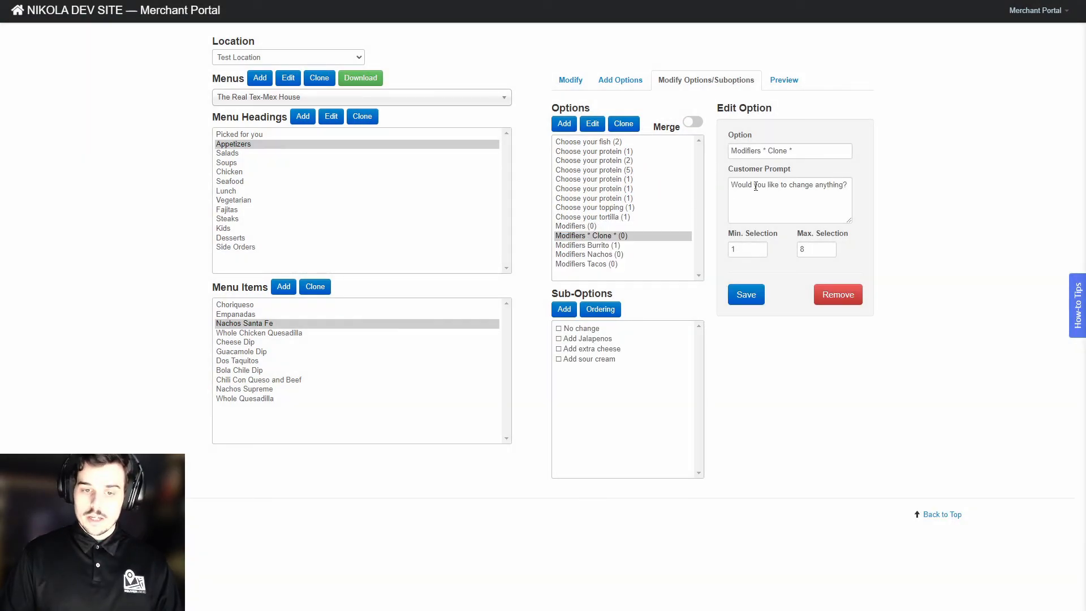
left_click_drag(795, 150, 765, 151)
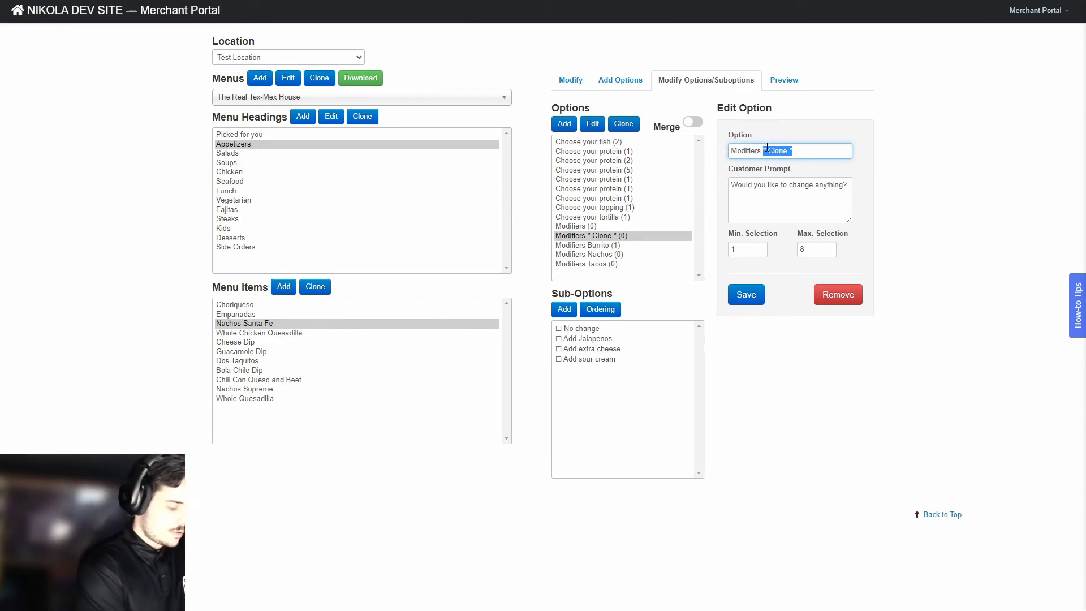
type("Na")
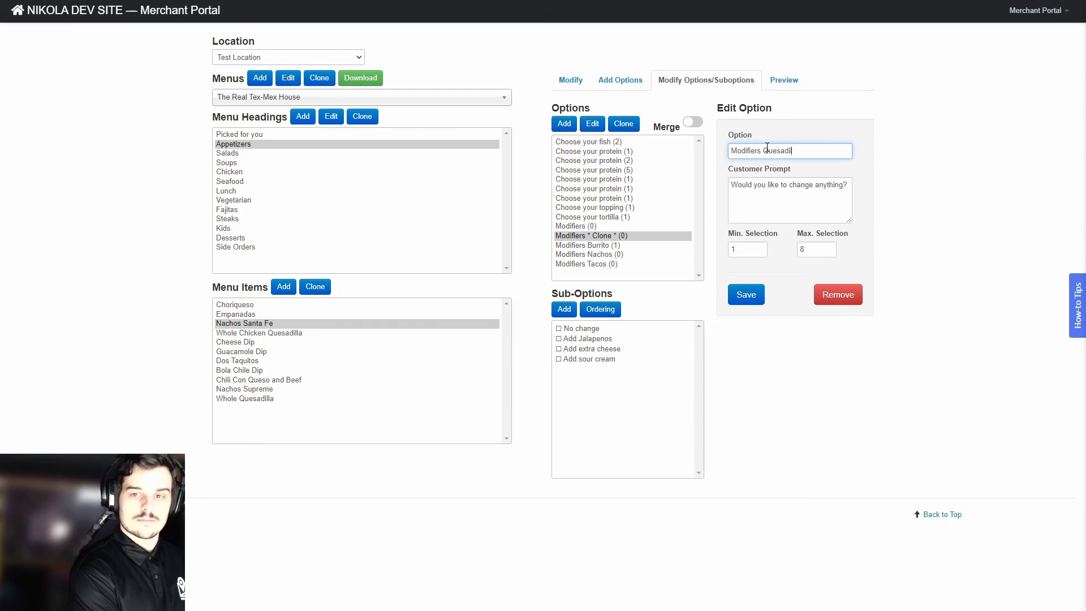
left_click(744, 293)
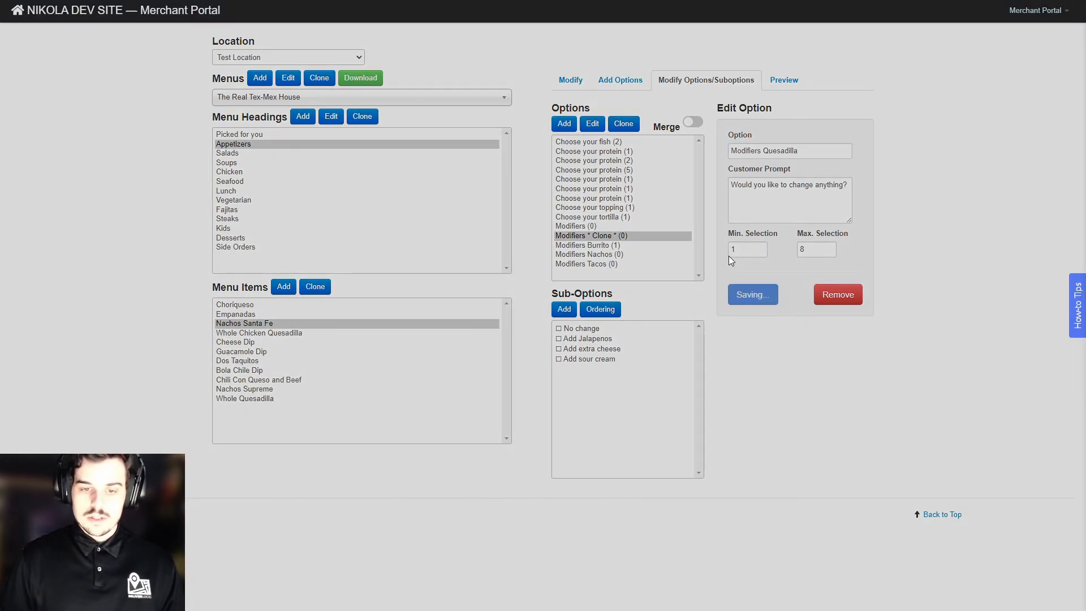
Rename the Add sour cream sub-option of Modifiers Quesadilla as Add extra beef, set its base price to 4.00, and save it
left_click(589, 359)
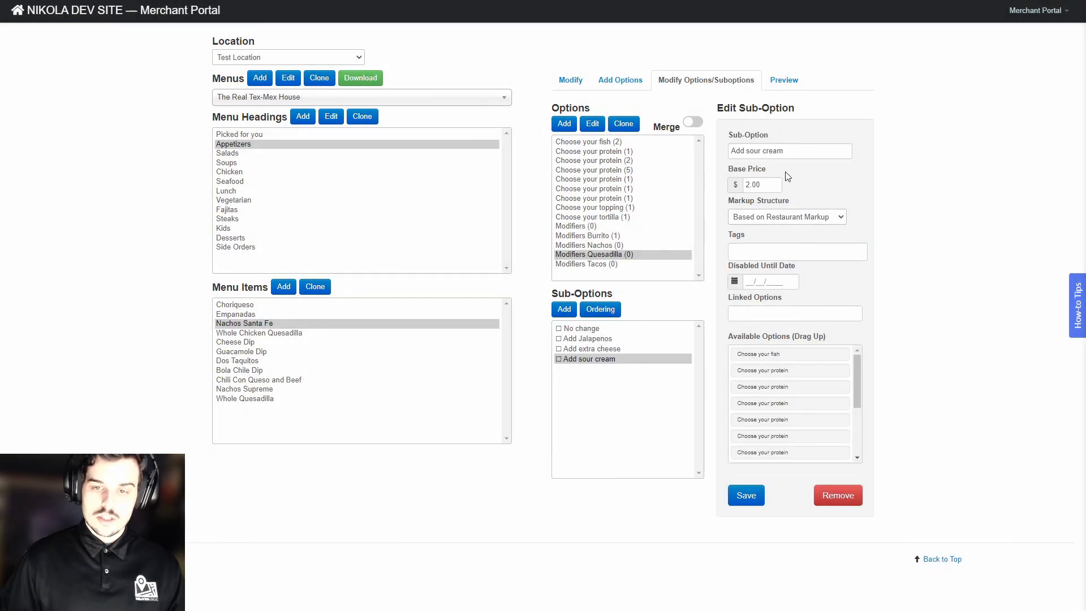
left_click_drag(784, 151, 758, 153)
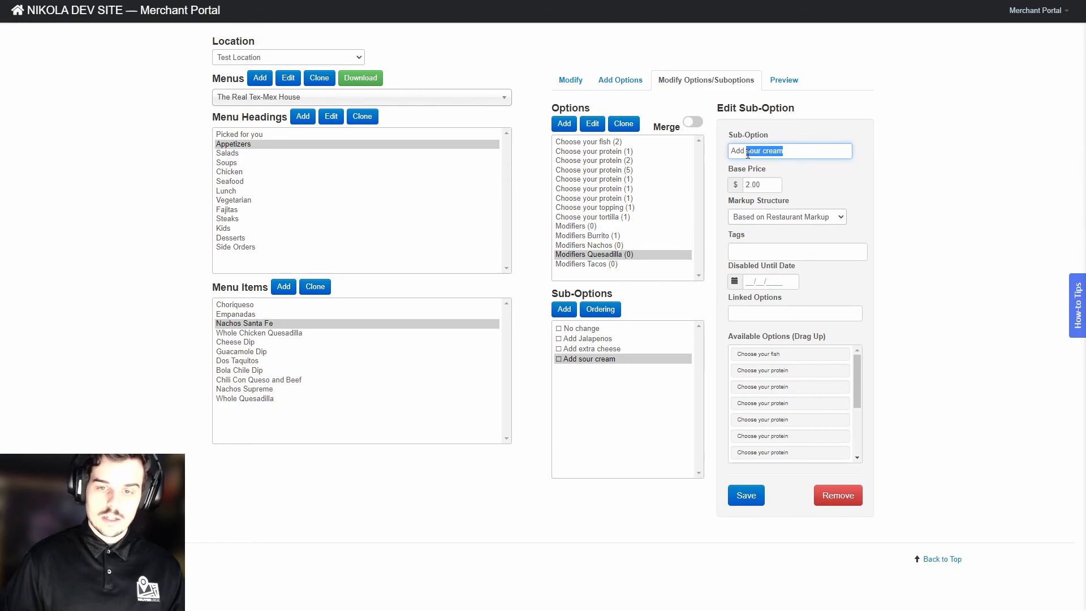
type("extra")
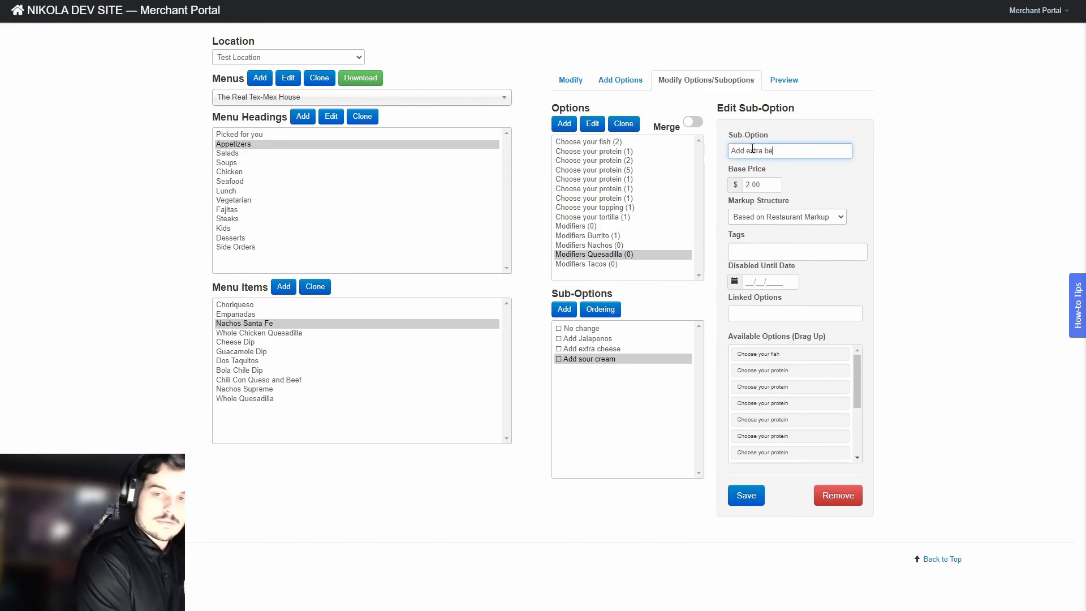
key("Tab")
type("4")
key("Return")
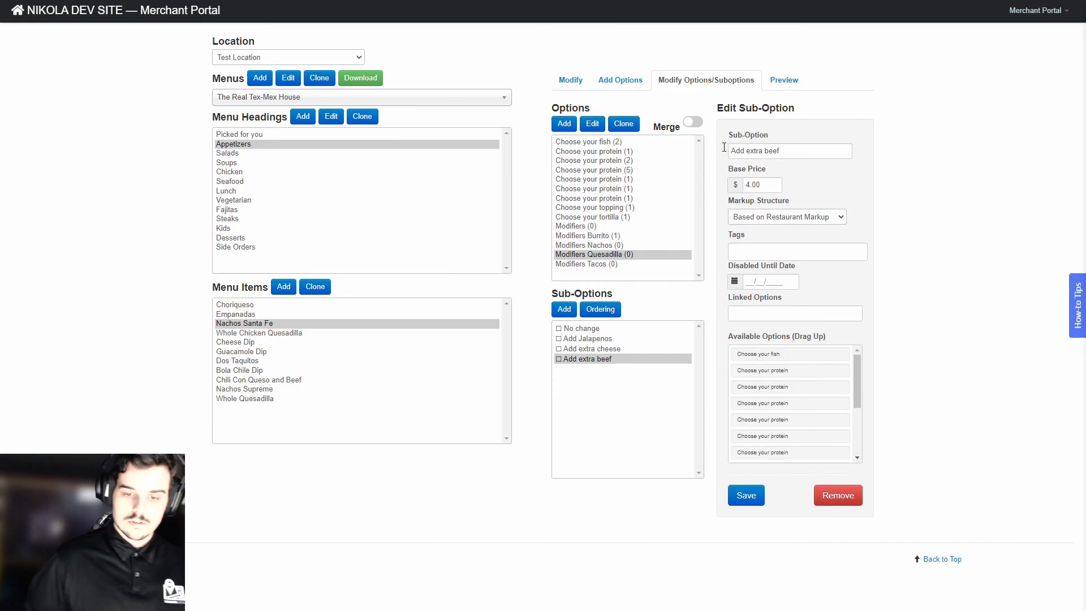
Rename the Add Jalapenos sub-option of Modifiers Quesadilla as Add extra chicken and save it
left_click(625, 338)
left_click_drag(780, 151, 745, 153)
key("BackSpace")
type("ext")
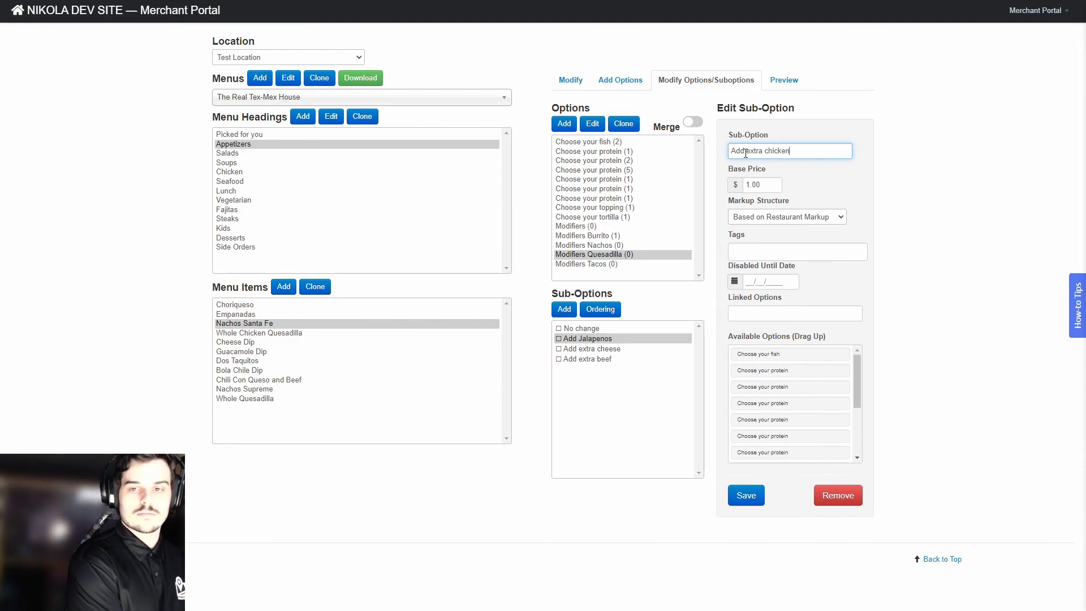
type("ra chicken")
key("Return")
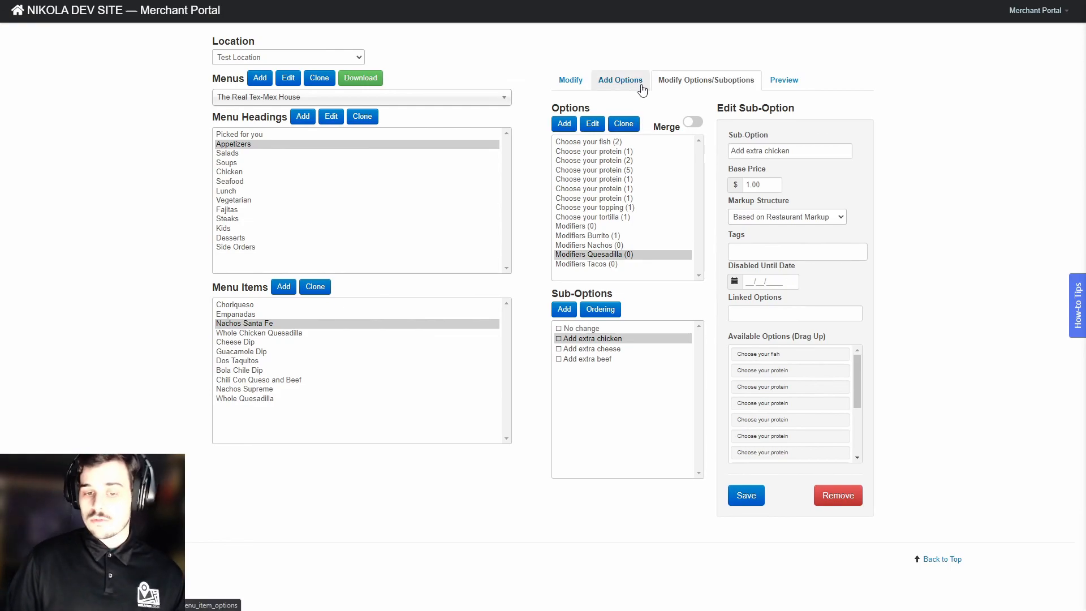
Review the protein and modifier choices in the Nachos Santa Fe preview, and reopen the item's general settings
left_click(784, 80)
left_click_drag(547, 141, 616, 228)
left_click(708, 162)
left_click(645, 242)
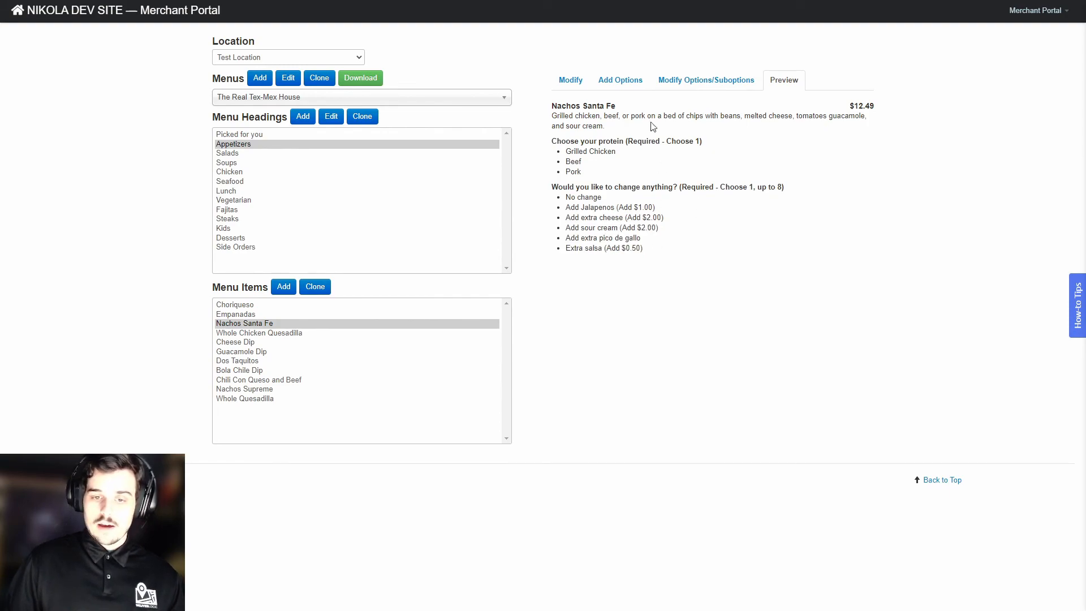
left_click(686, 79)
left_click(622, 83)
left_click(571, 82)
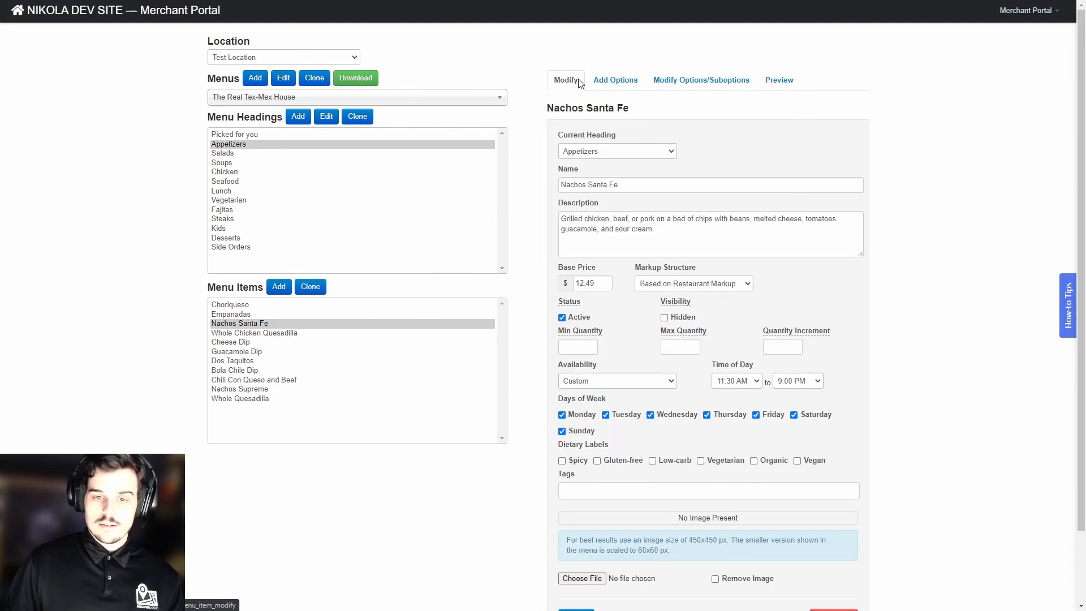